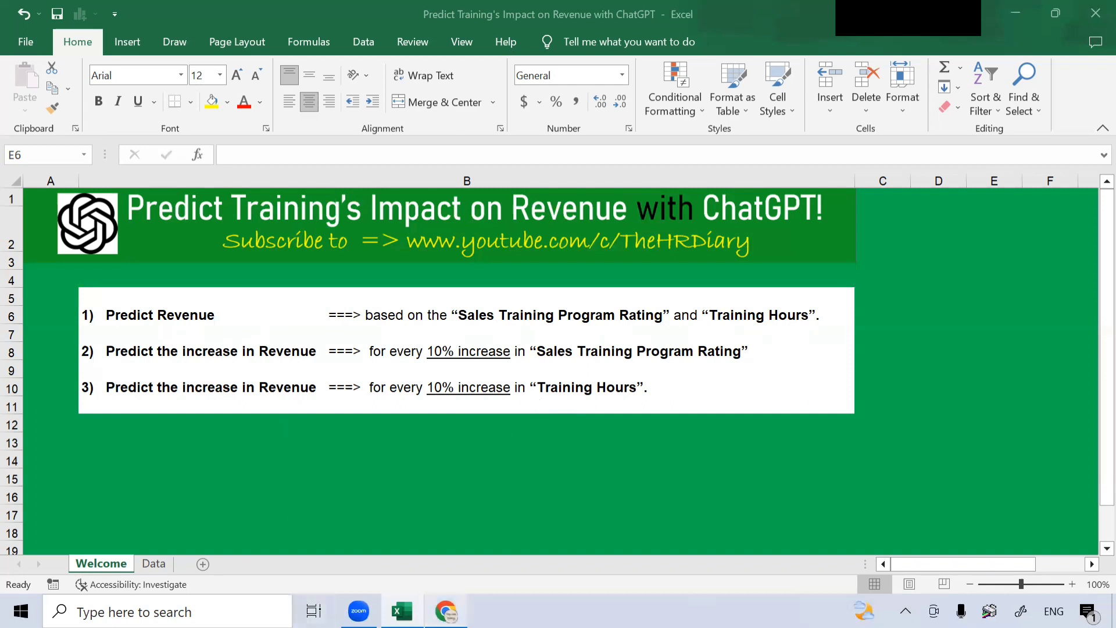
Switch to Chrome and look over the ChatGPT start page and The HR Diary YouTube channel
left_click(446, 611)
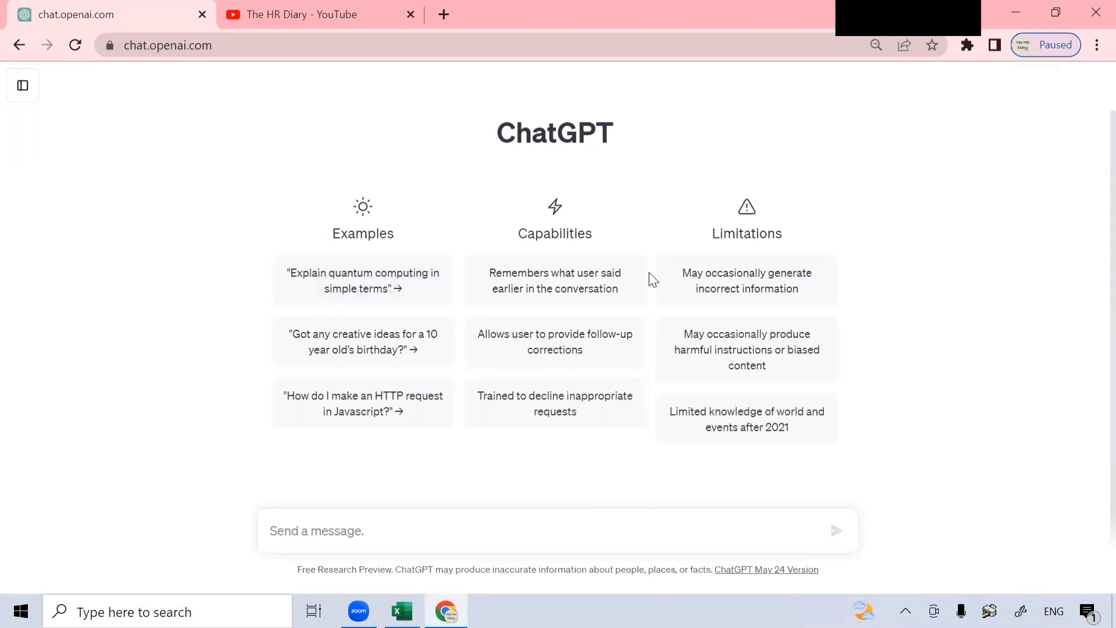
left_click(288, 16)
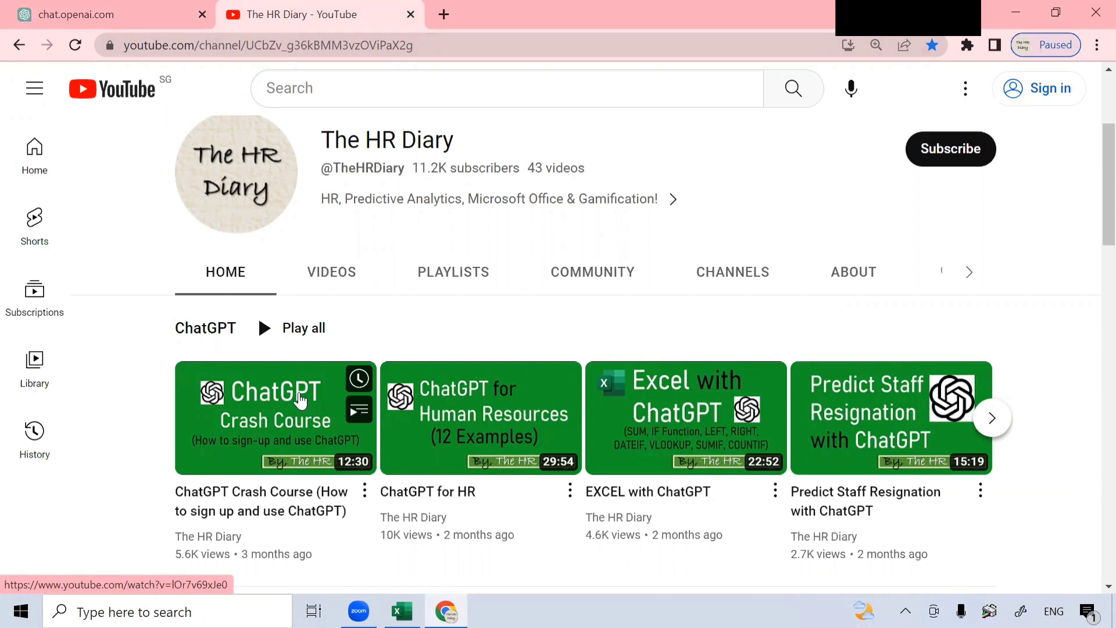
left_click(141, 15)
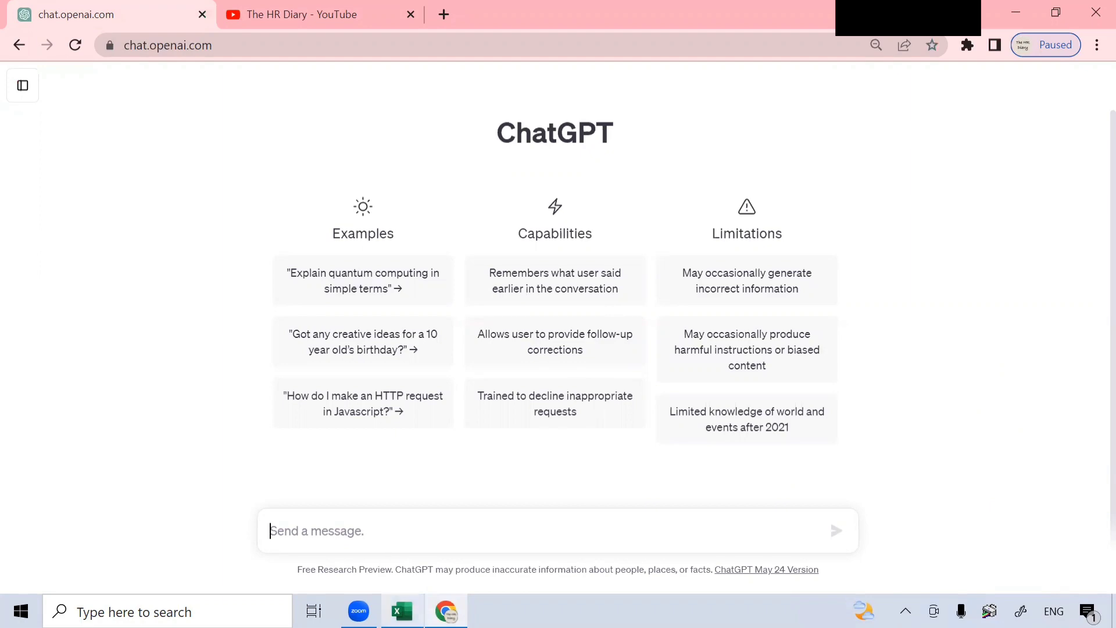
In the Excel workbook's Data sheet, examine the Sales Training Program Rating, Training Hours and Revenue columns
key("alt+Tab")
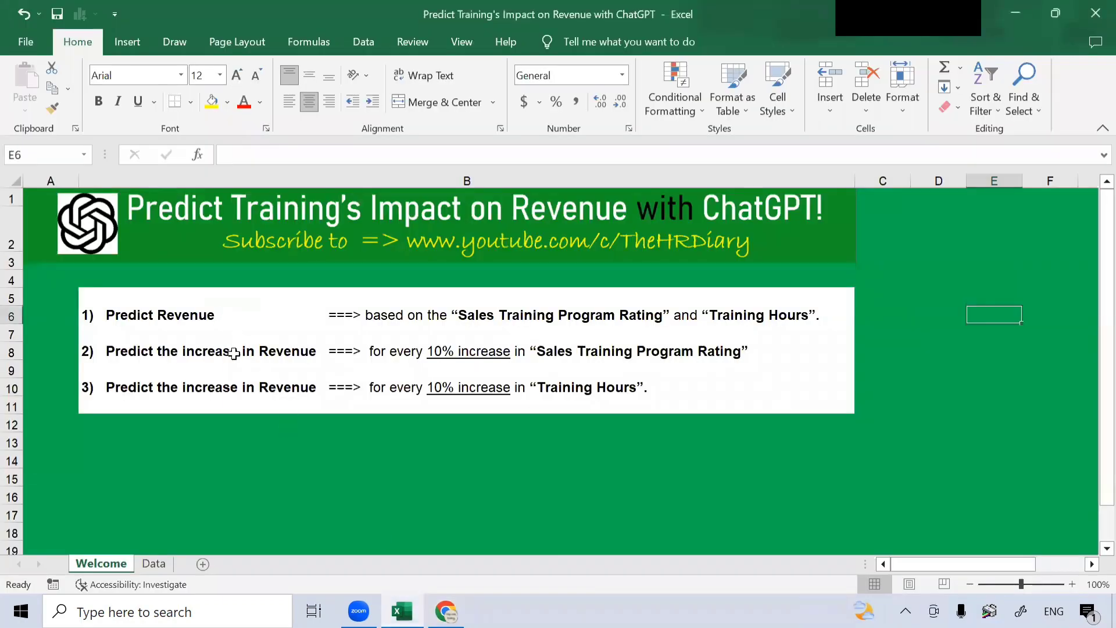
left_click(153, 566)
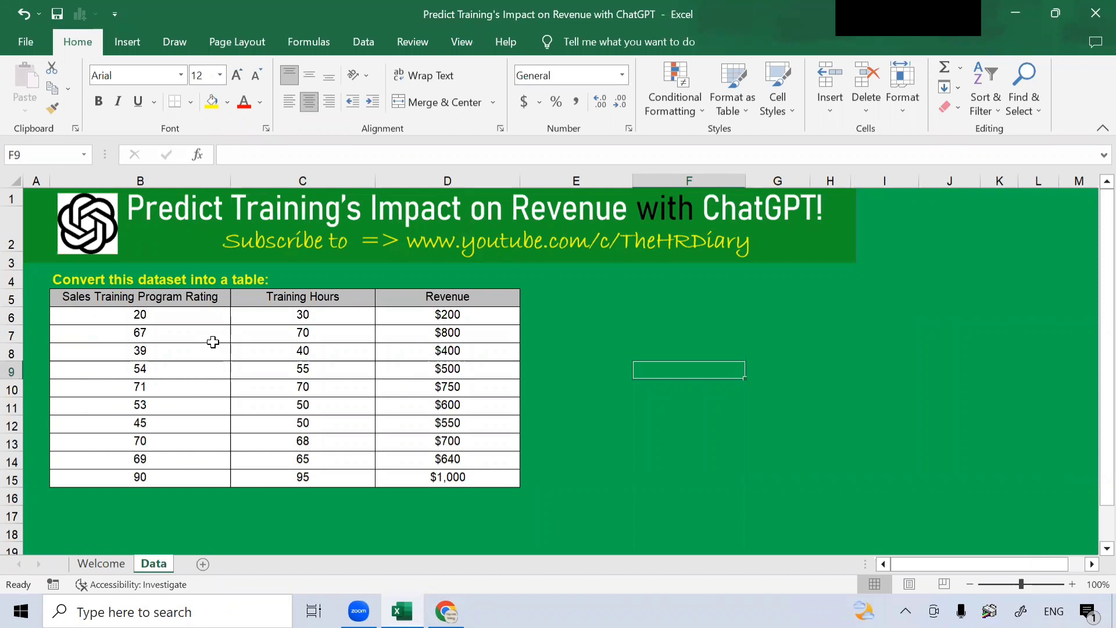
left_click_drag(209, 295, 194, 430)
key("shift+Down")
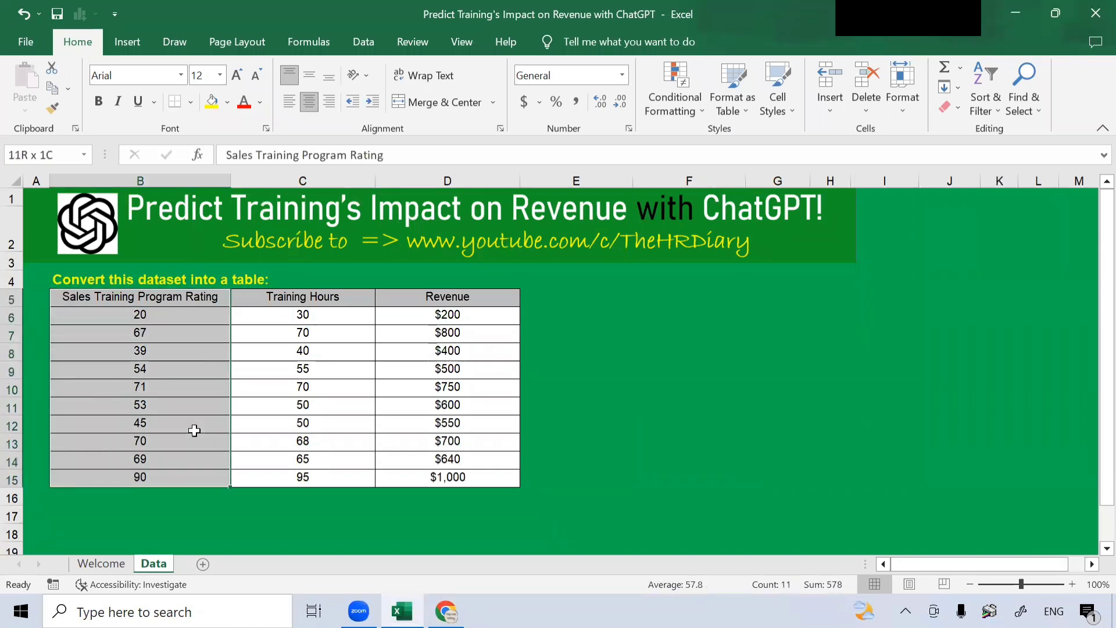
left_click(303, 299)
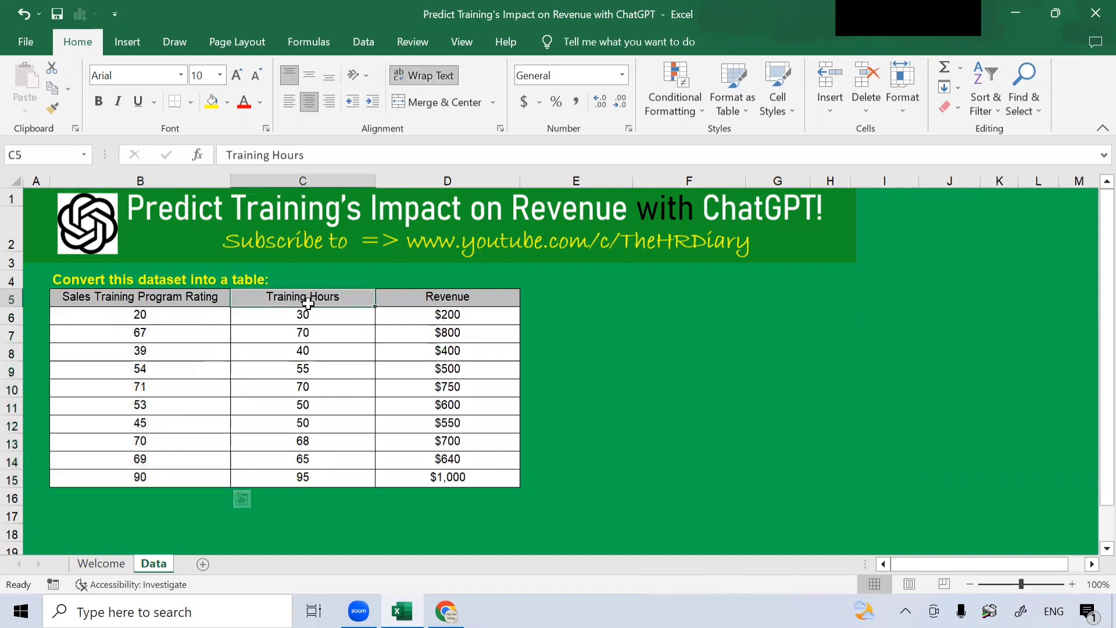
left_click_drag(308, 302, 328, 428)
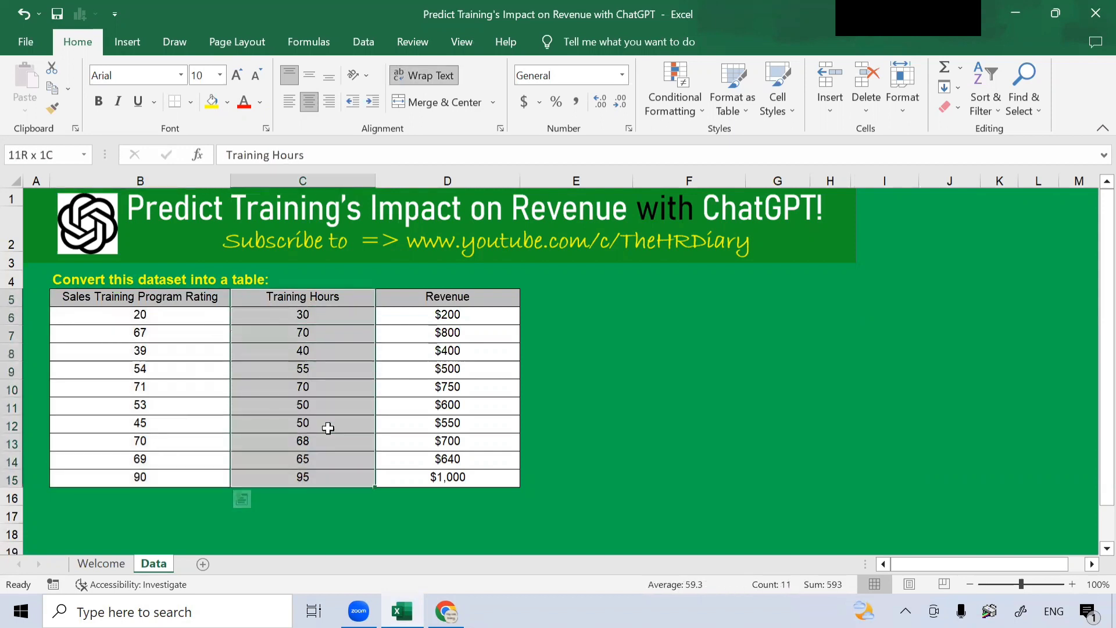
left_click(433, 295)
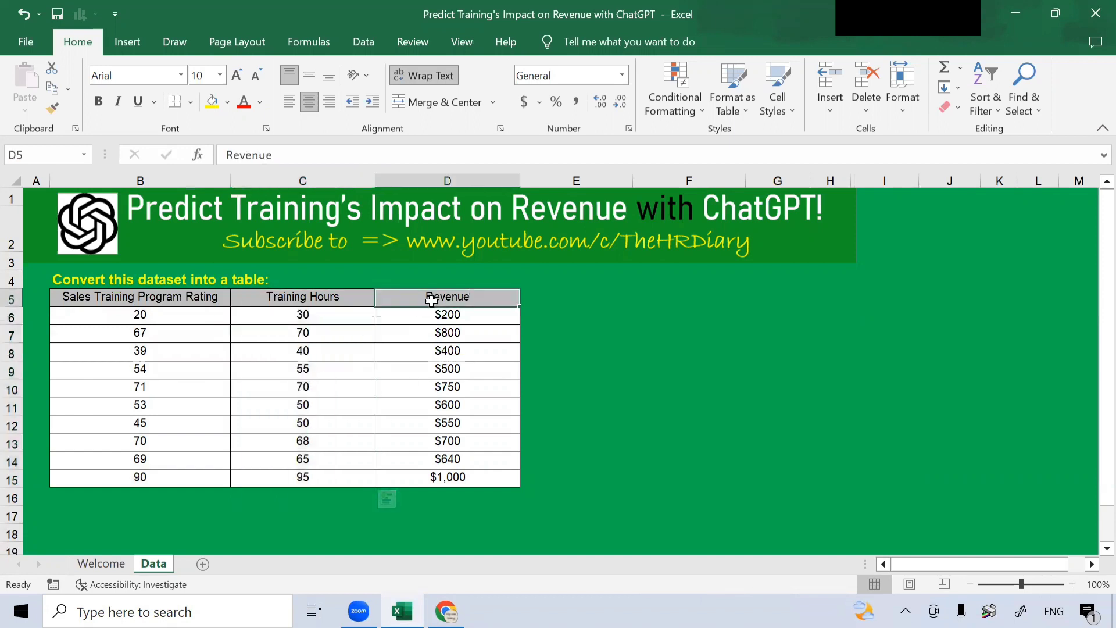
left_click_drag(431, 297, 416, 478)
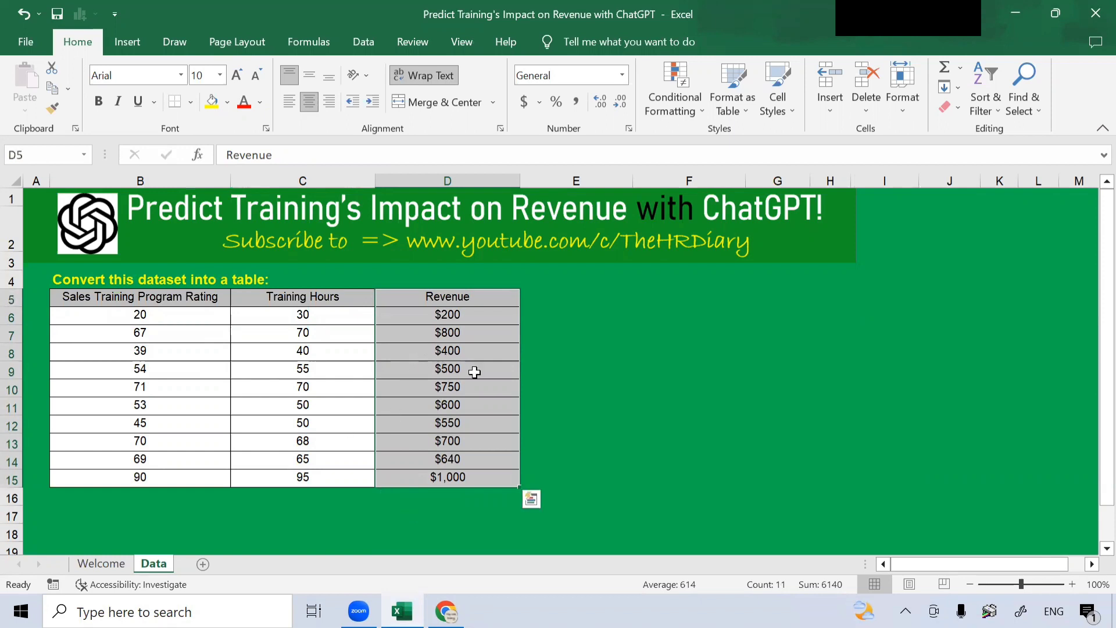
left_click(508, 367)
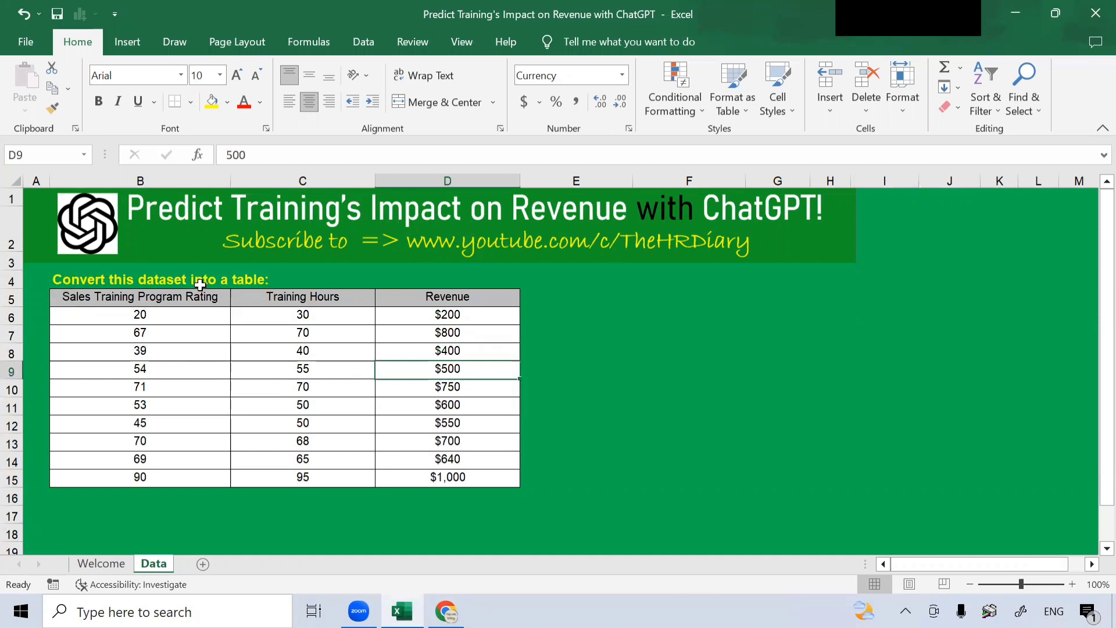
Copy the "Convert this dataset into a table:" line together with the whole dataset, cells B4:D15
left_click(68, 282)
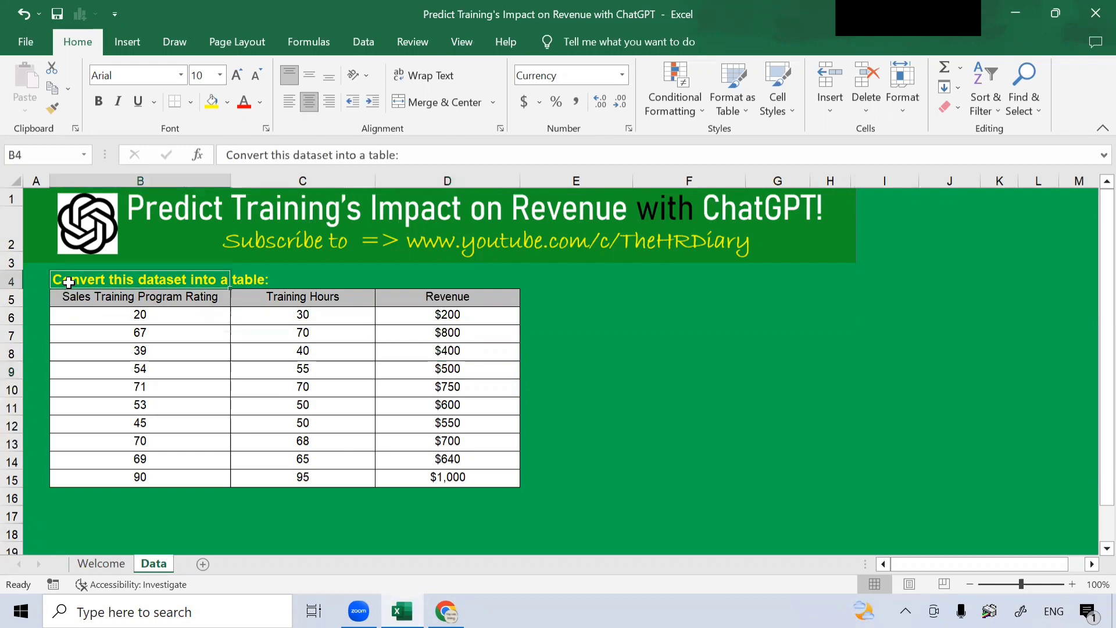
left_click_drag(68, 282, 459, 478)
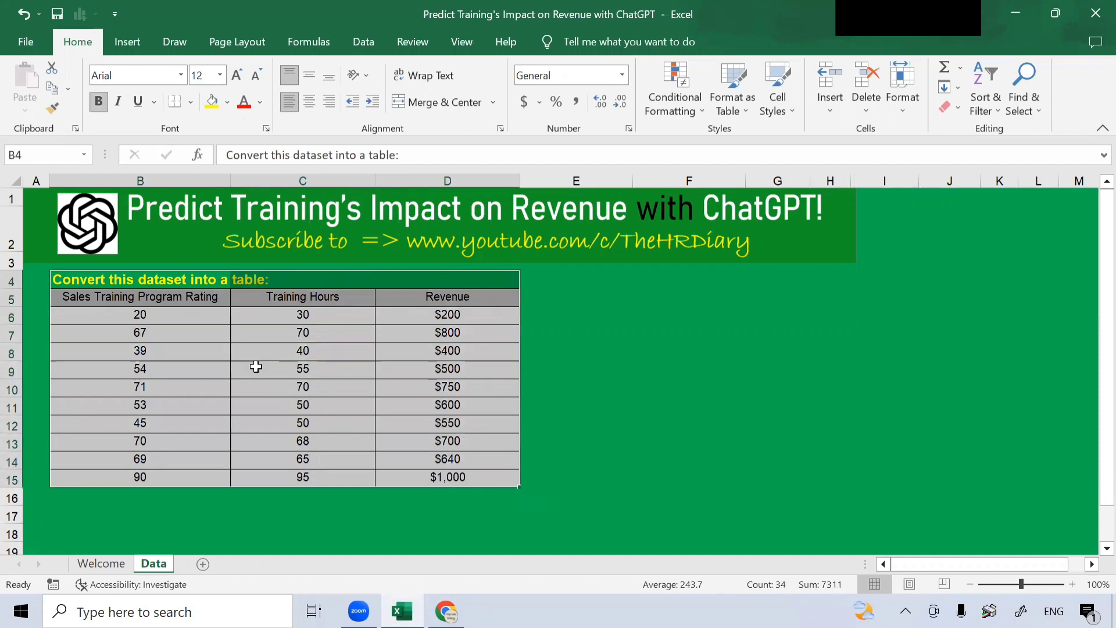
right_click(291, 345)
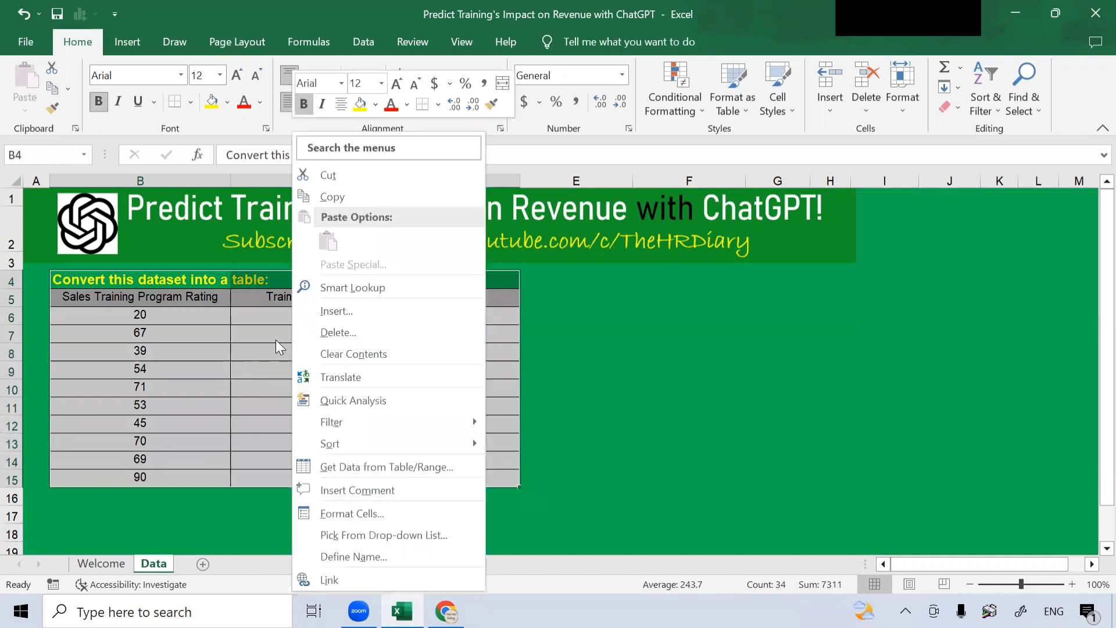
left_click(350, 198)
left_click(355, 351)
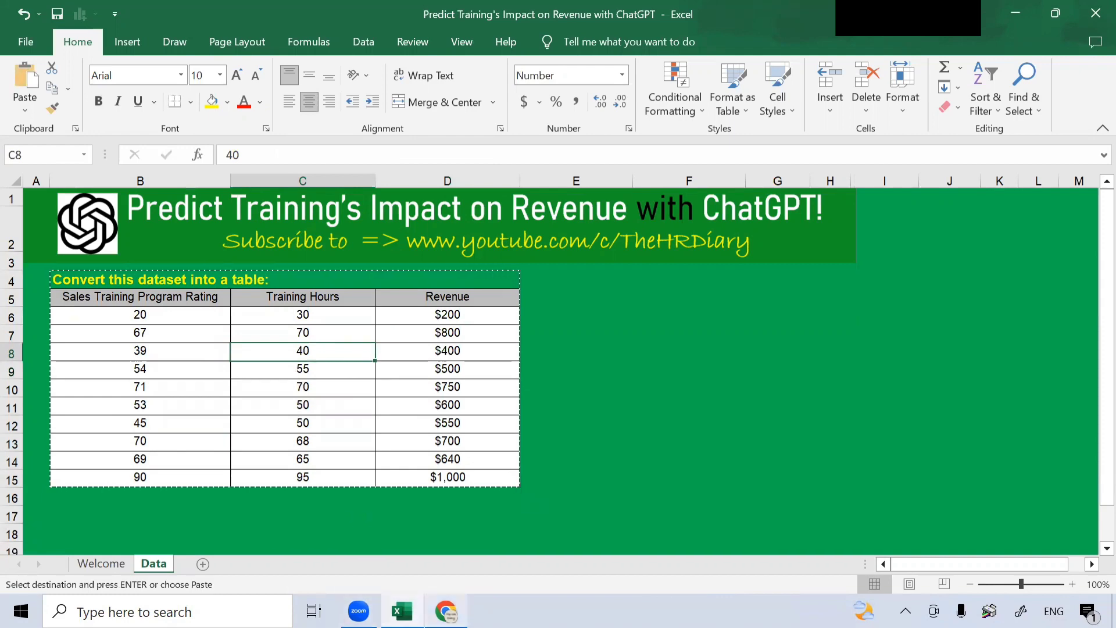
Switch to ChatGPT in Chrome, paste the copied instruction and dataset as a message and send it
mouse_move(446, 610)
left_click(418, 552)
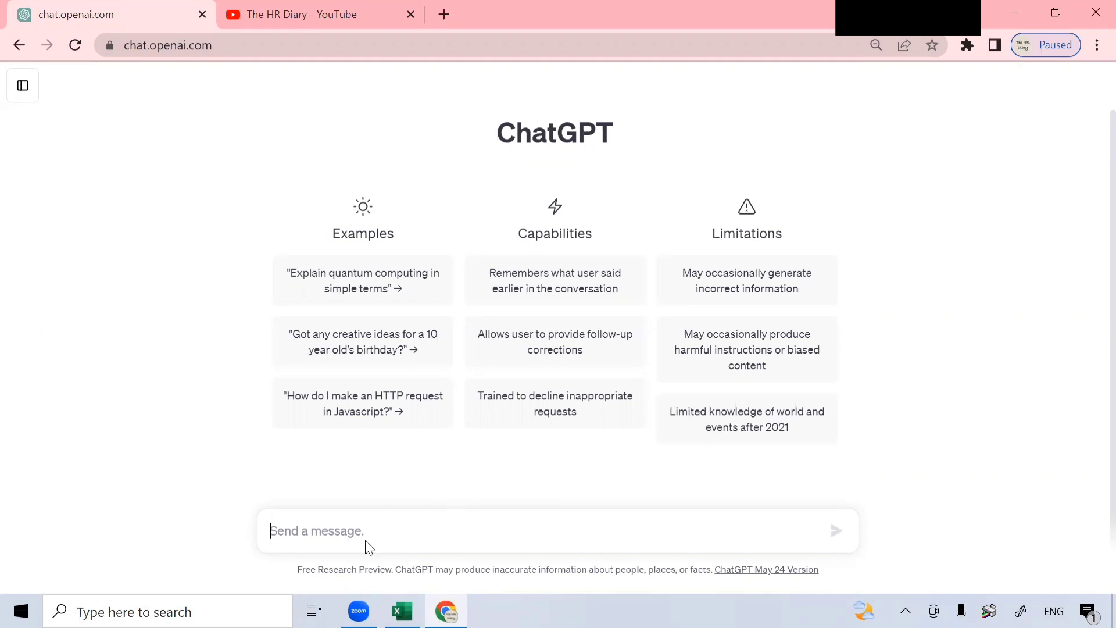
right_click(336, 531)
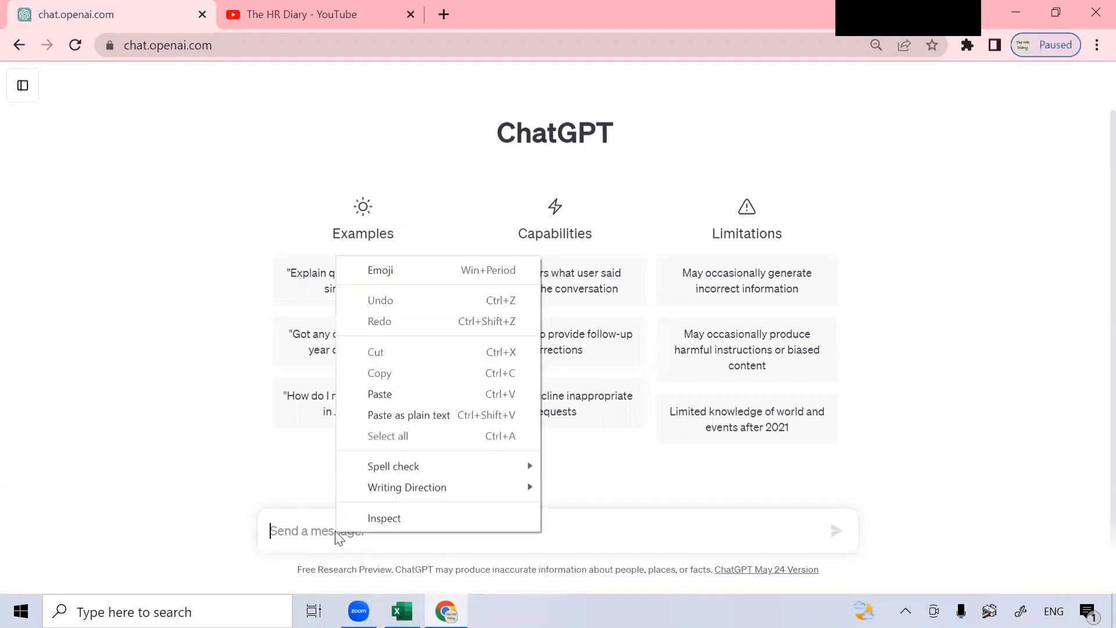
left_click(393, 395)
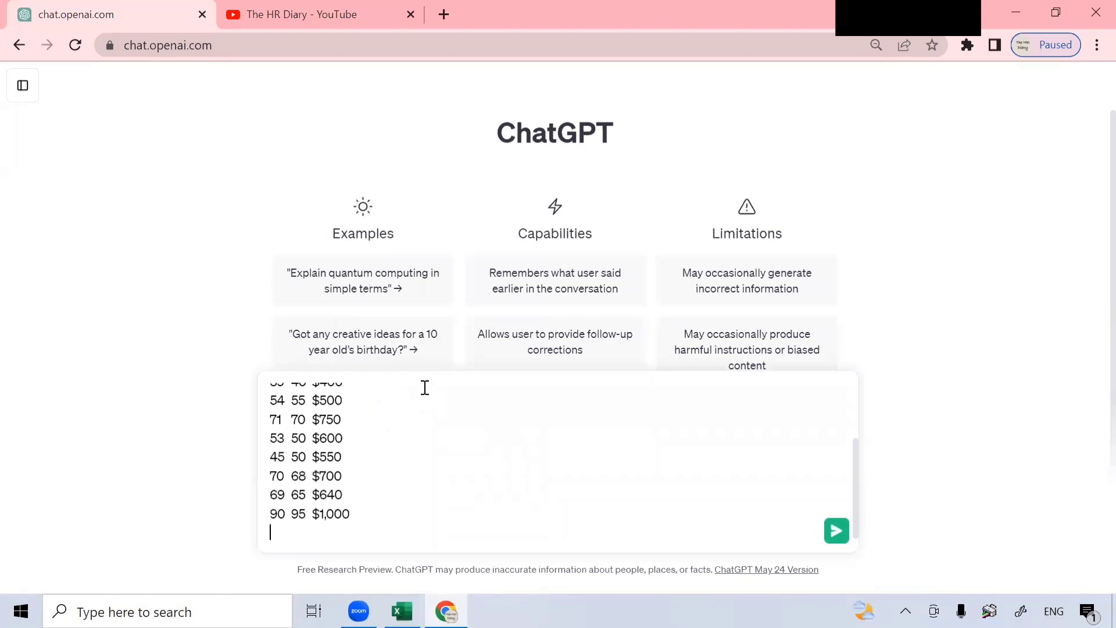
left_click(836, 534)
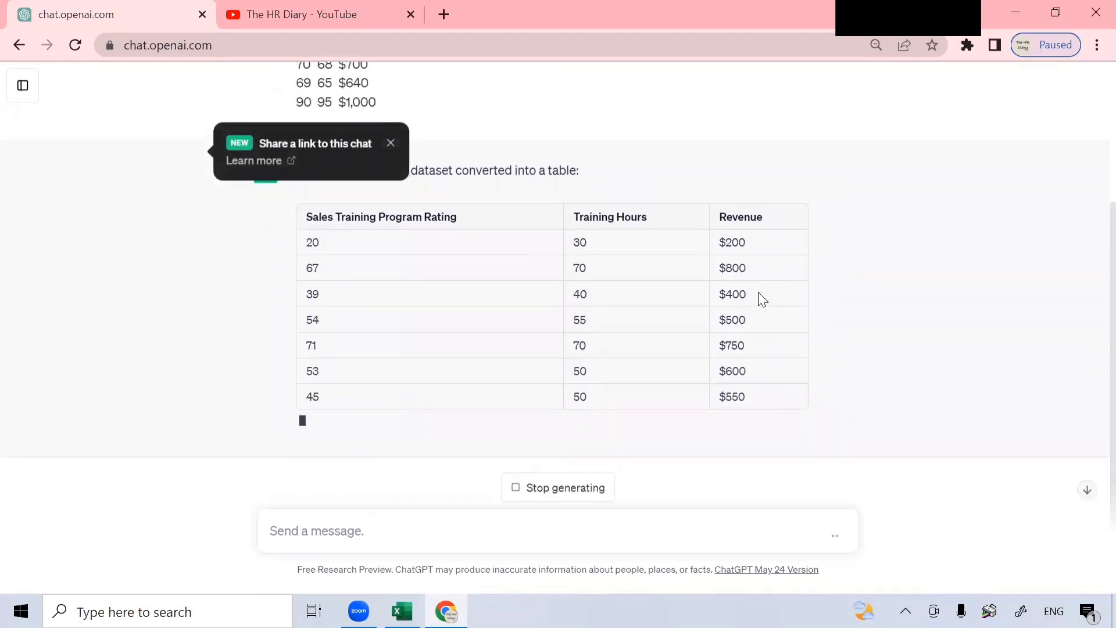
Examine the sent prompt and the table ChatGPT generated, comparing them with the dataset in the Excel Data sheet
scroll(511, 166, "up", 3)
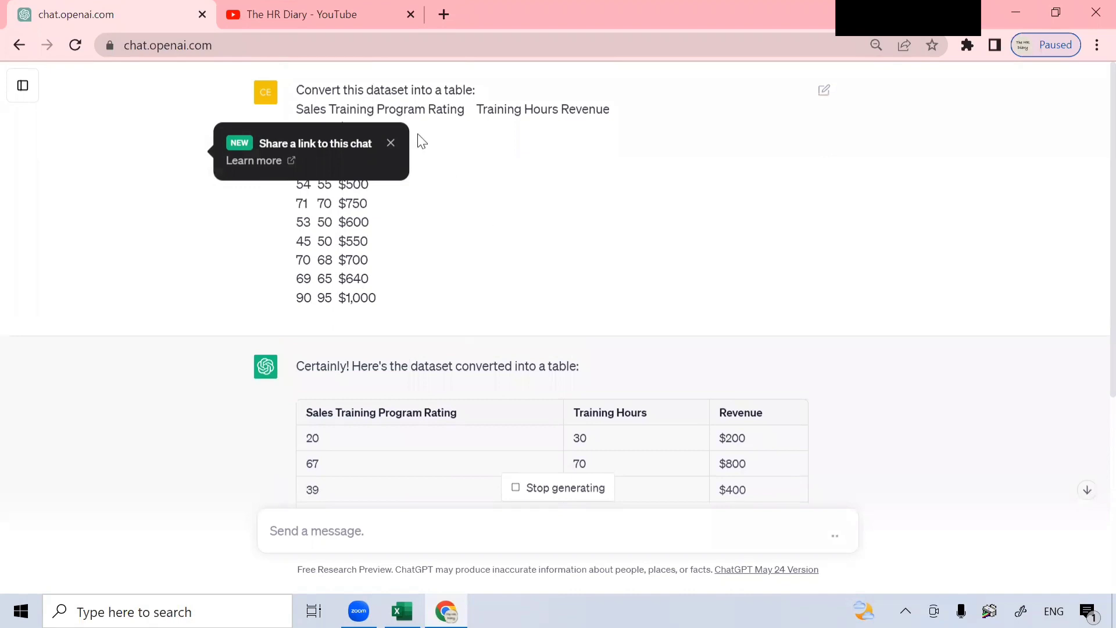
mouse_move(306, 89)
left_mouse_down()
mouse_move(488, 89)
mouse_move(296, 91)
left_mouse_up()
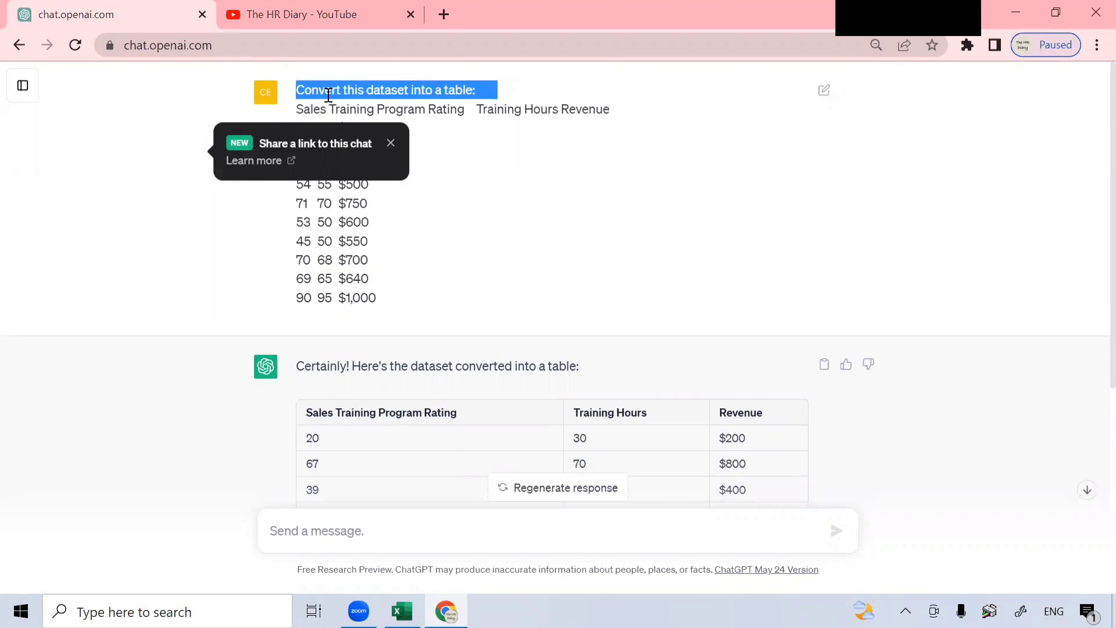
left_click_drag(417, 307, 316, 263)
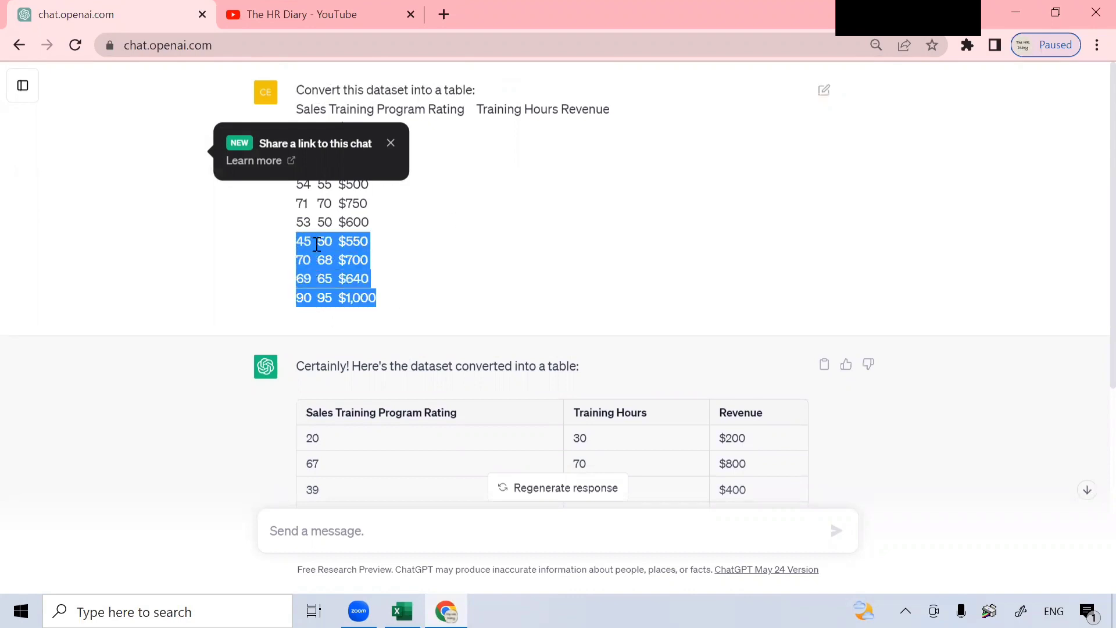
left_click(451, 263)
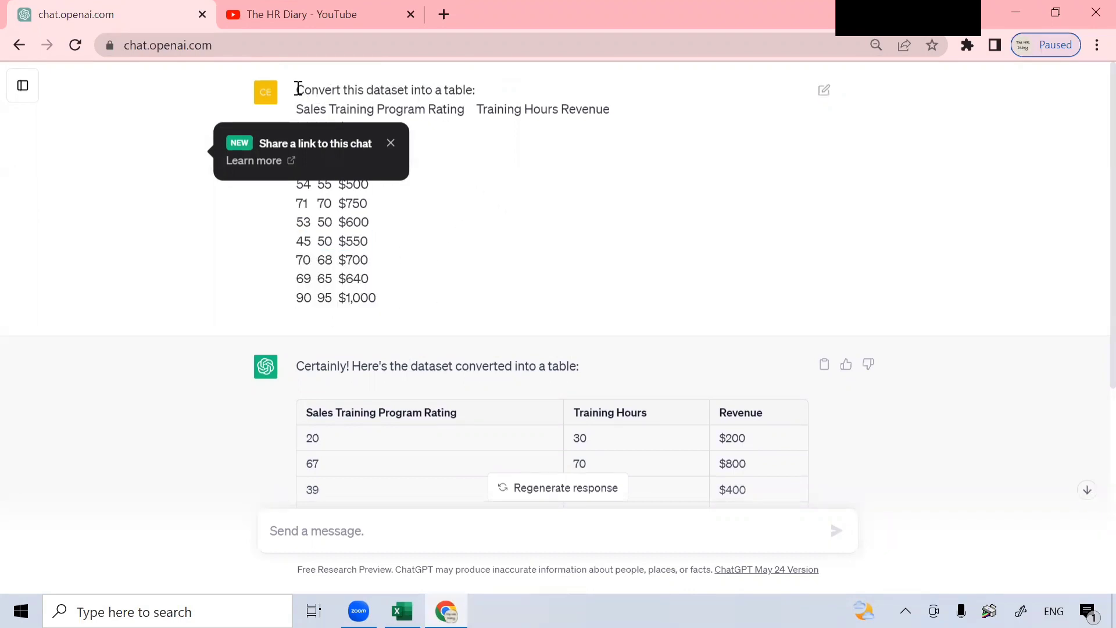
left_click_drag(296, 88, 489, 87)
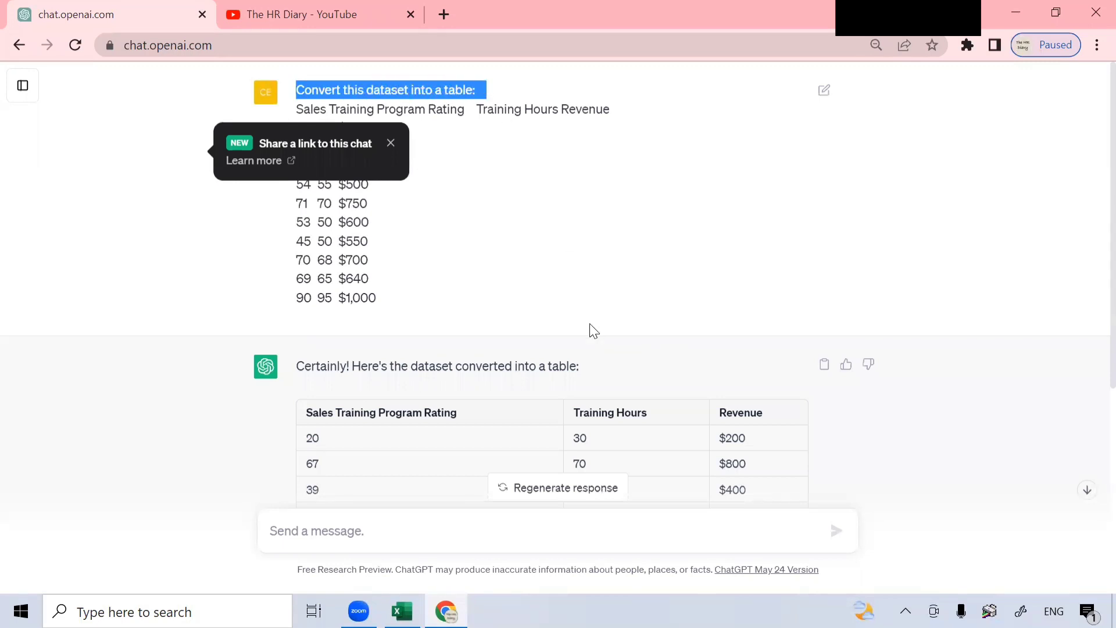
scroll(421, 308, "down", 2)
scroll(599, 335, "down", 4)
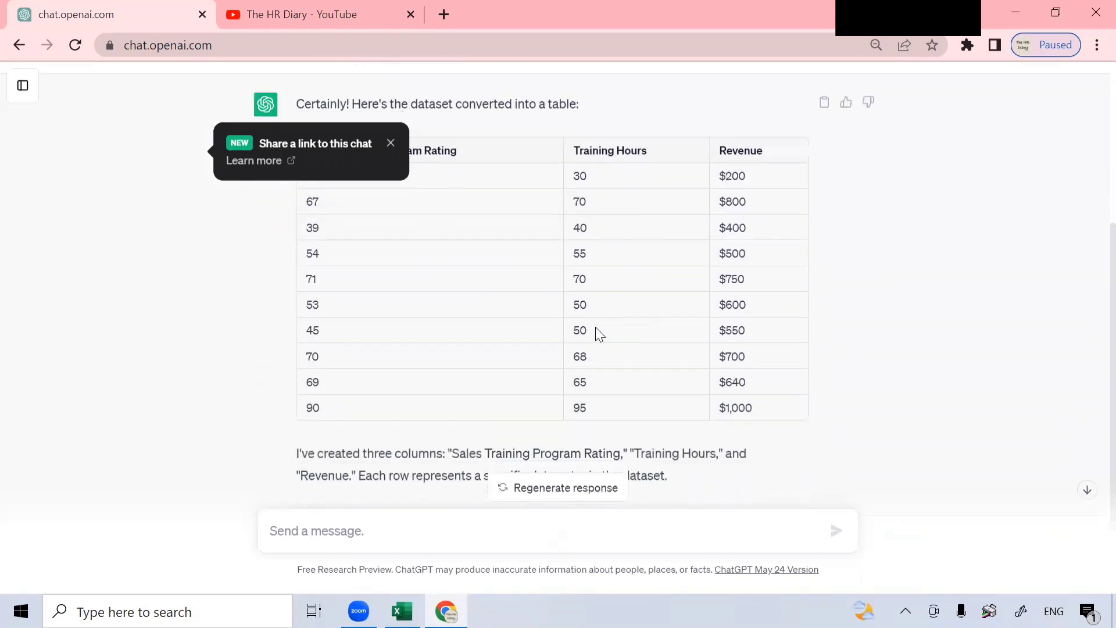
scroll(524, 361, "up", 2)
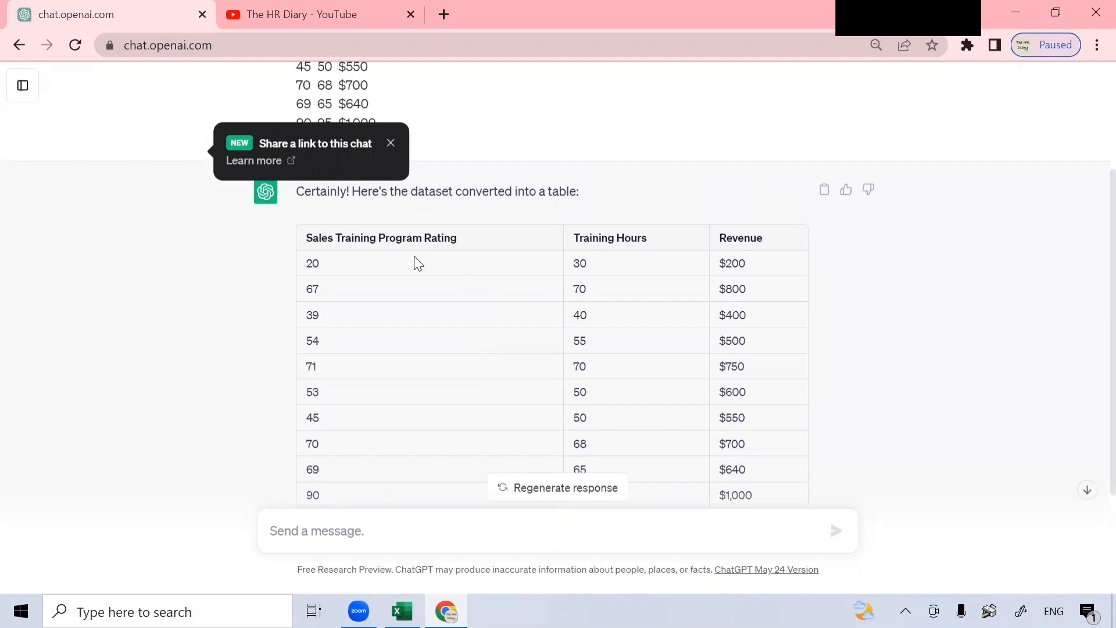
left_click(402, 610)
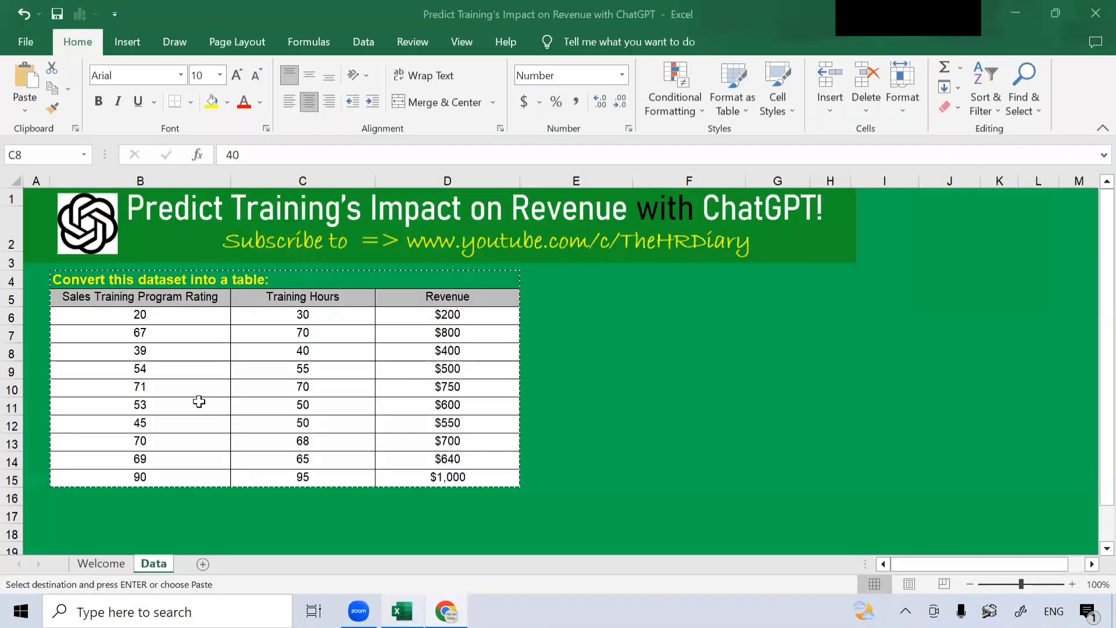
left_click(446, 610)
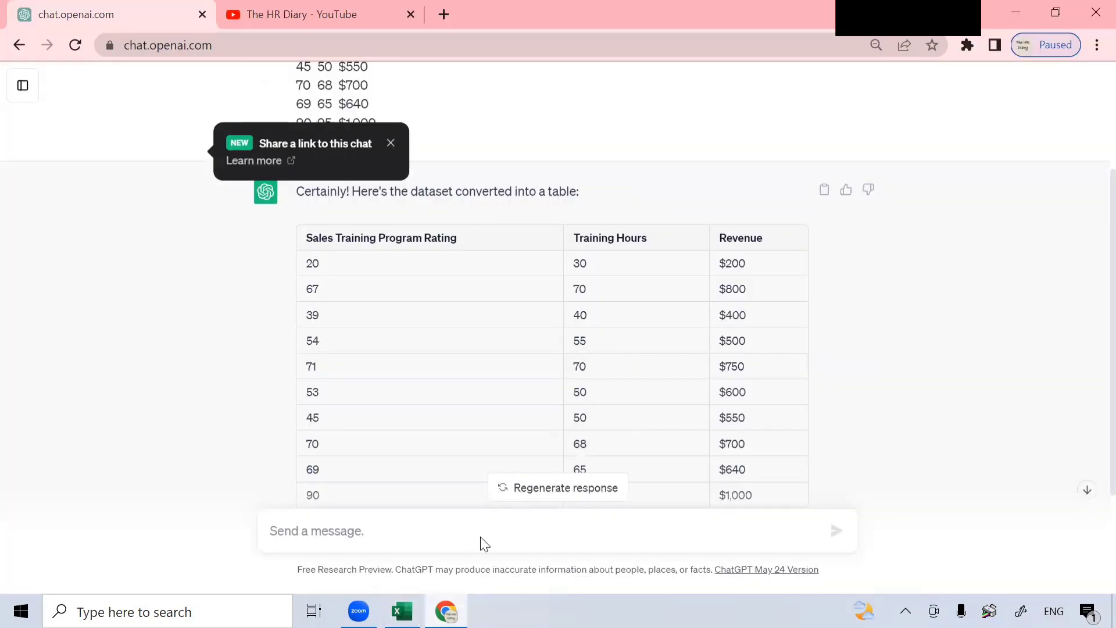
View the whole generated table at 80% page zoom and check the prediction tasks on Excel's Welcome sheet
scroll(756, 387, "down", 3)
key("ctrl+minus")
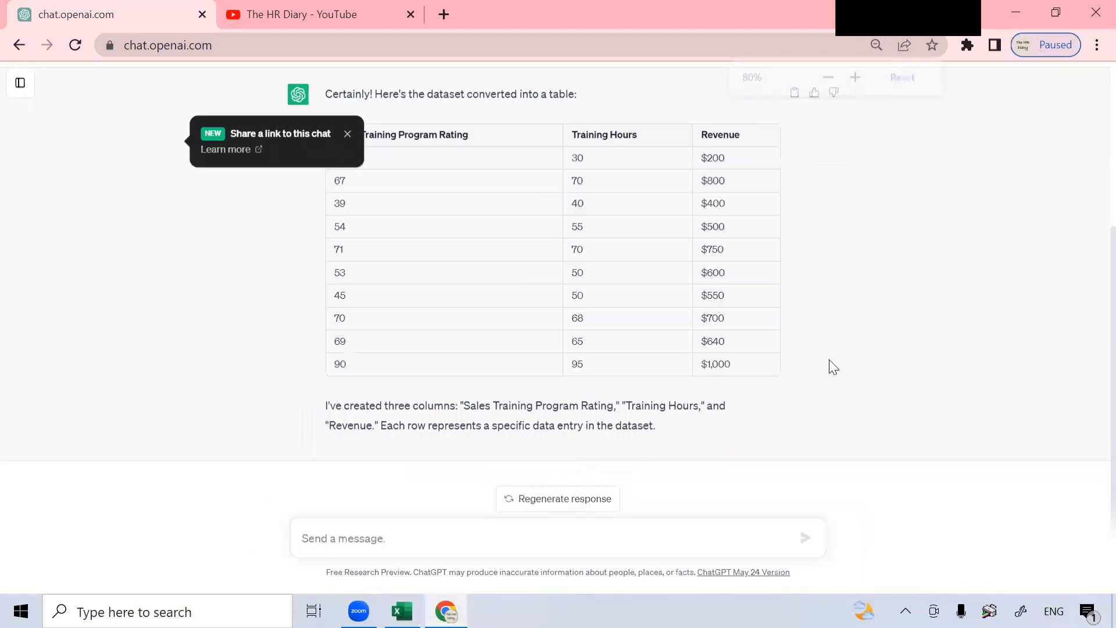
scroll(832, 365, "up", 2)
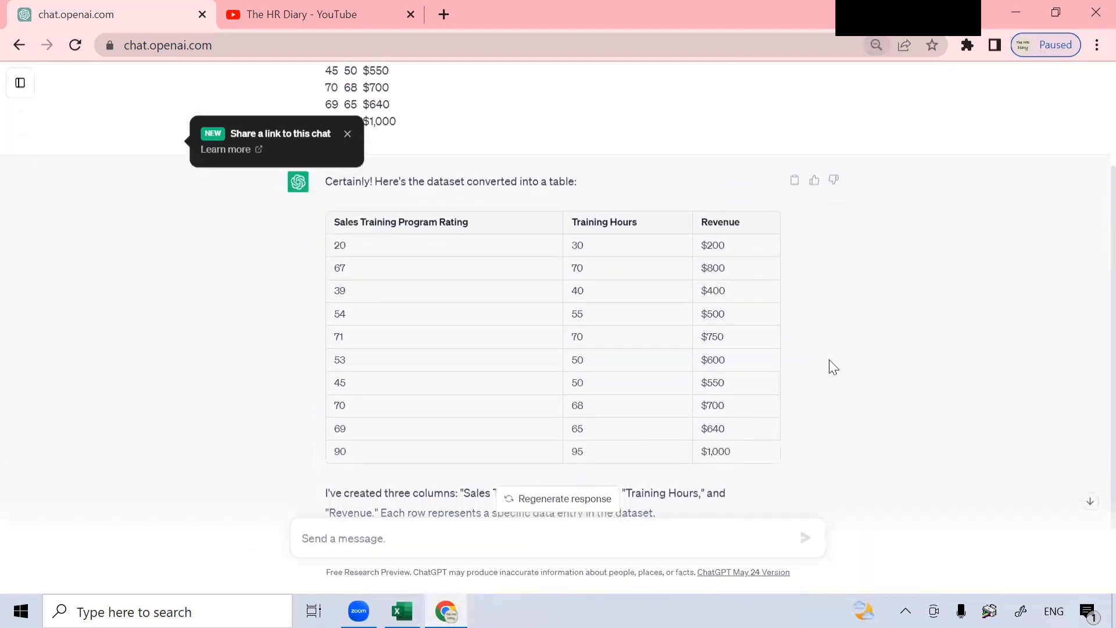
scroll(515, 288, "down", 2)
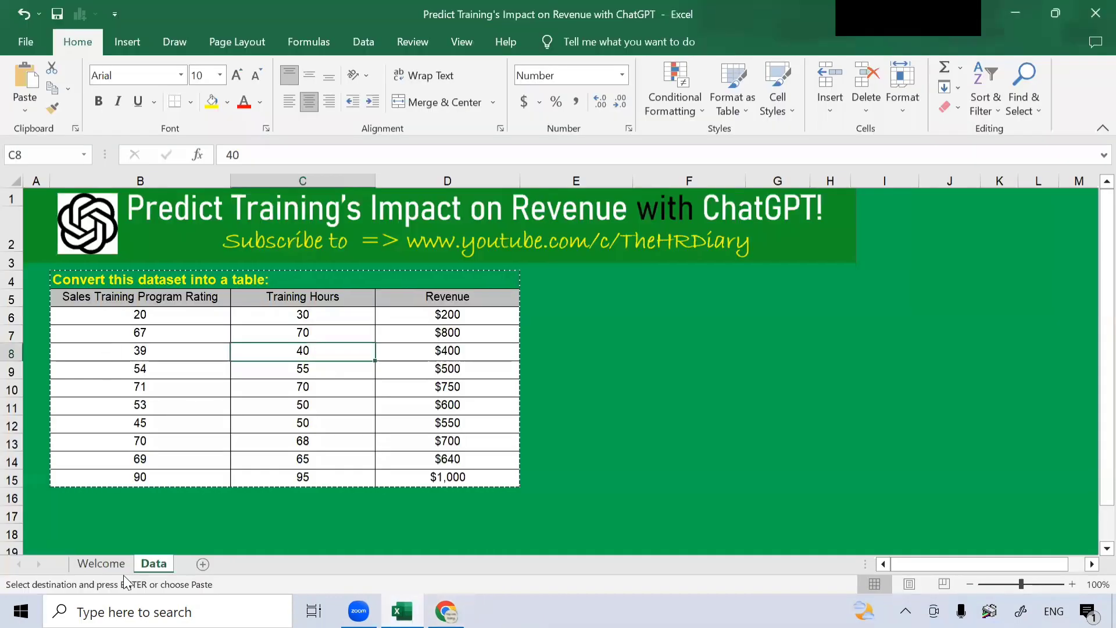
left_click(102, 563)
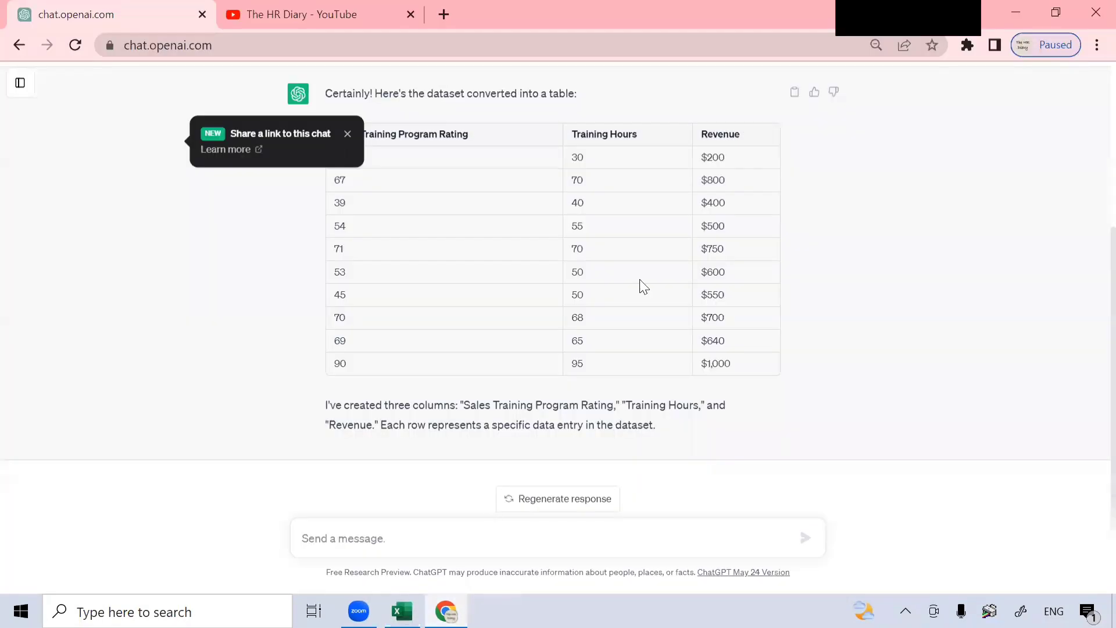
Send the message "using the above data, derive a regression formula including it's coefficients to predict revenue"
scroll(643, 286, "up", 2)
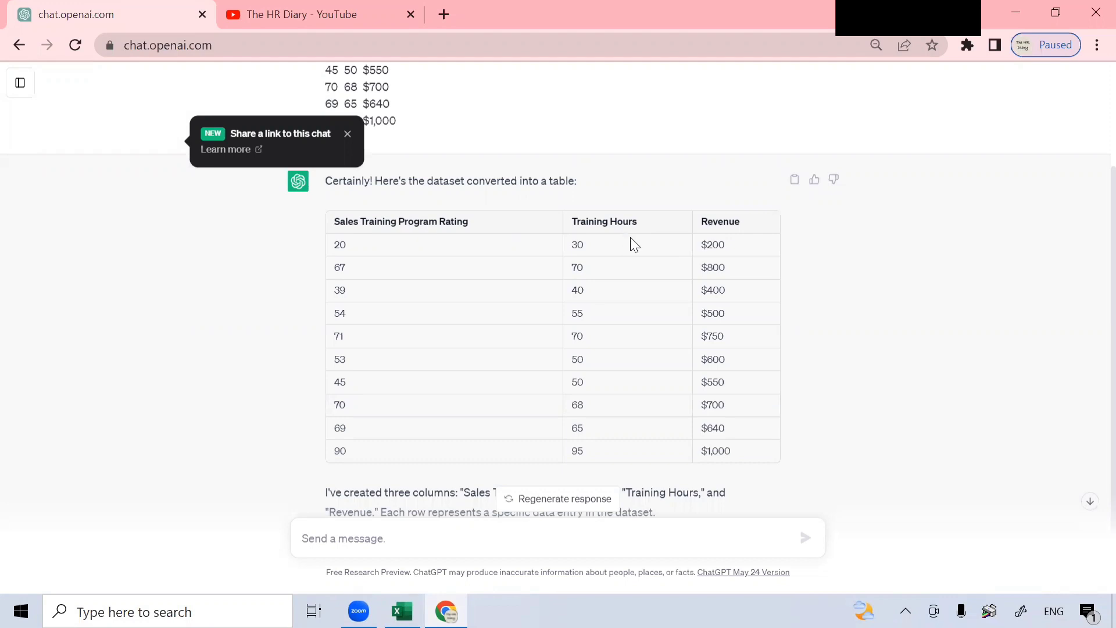
scroll(730, 329, "down", 1)
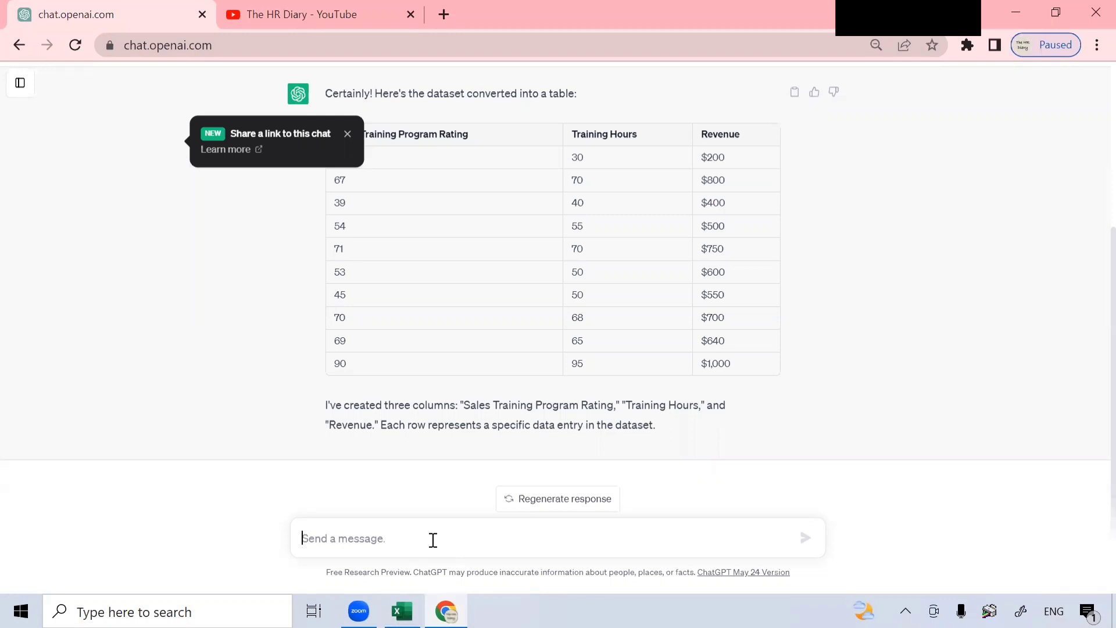
type("using th")
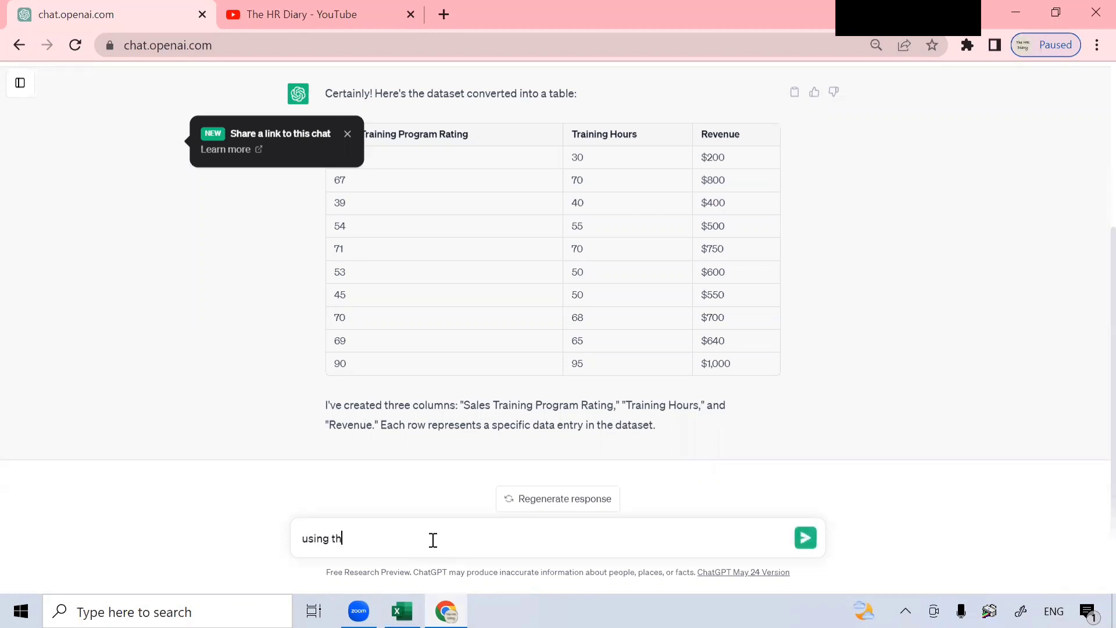
type("e above data, derive a regression form")
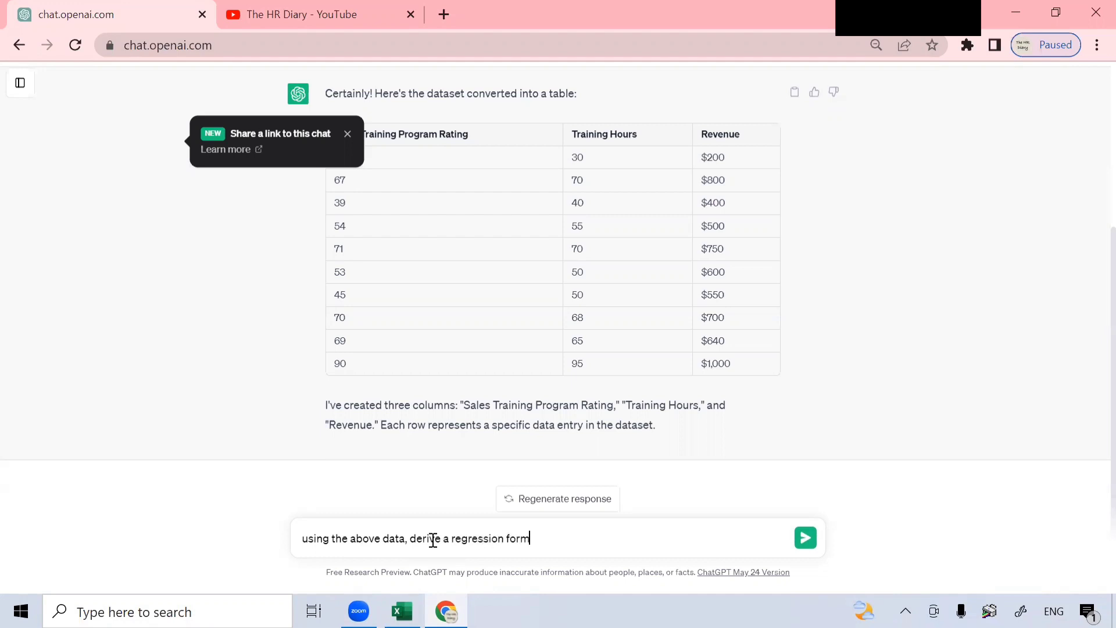
type("ula including it's coef")
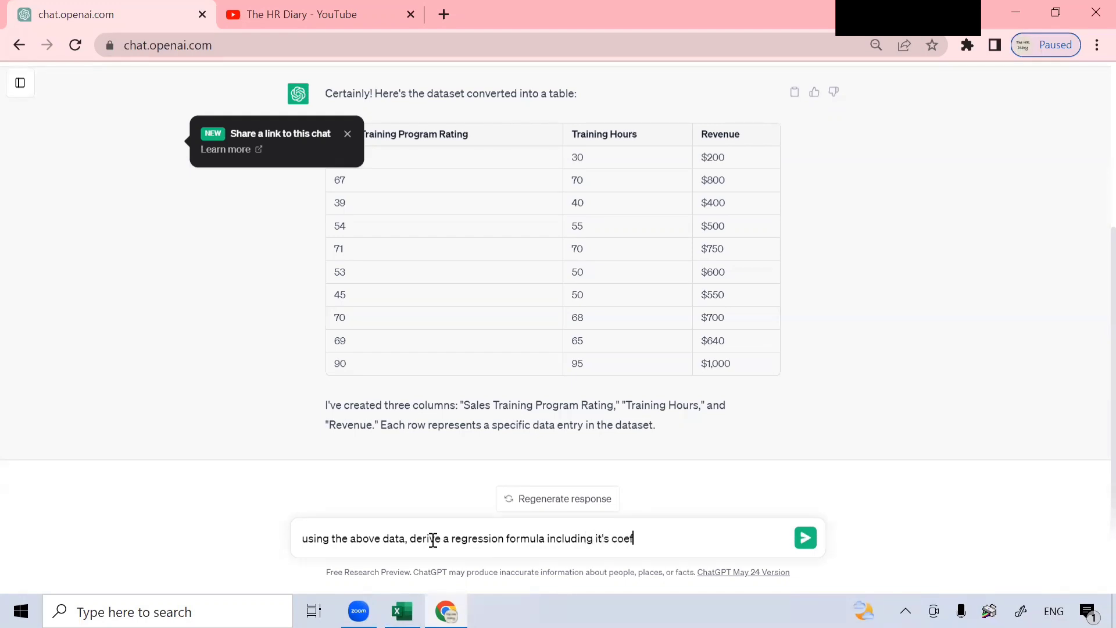
type("ficents to")
right_click(639, 538)
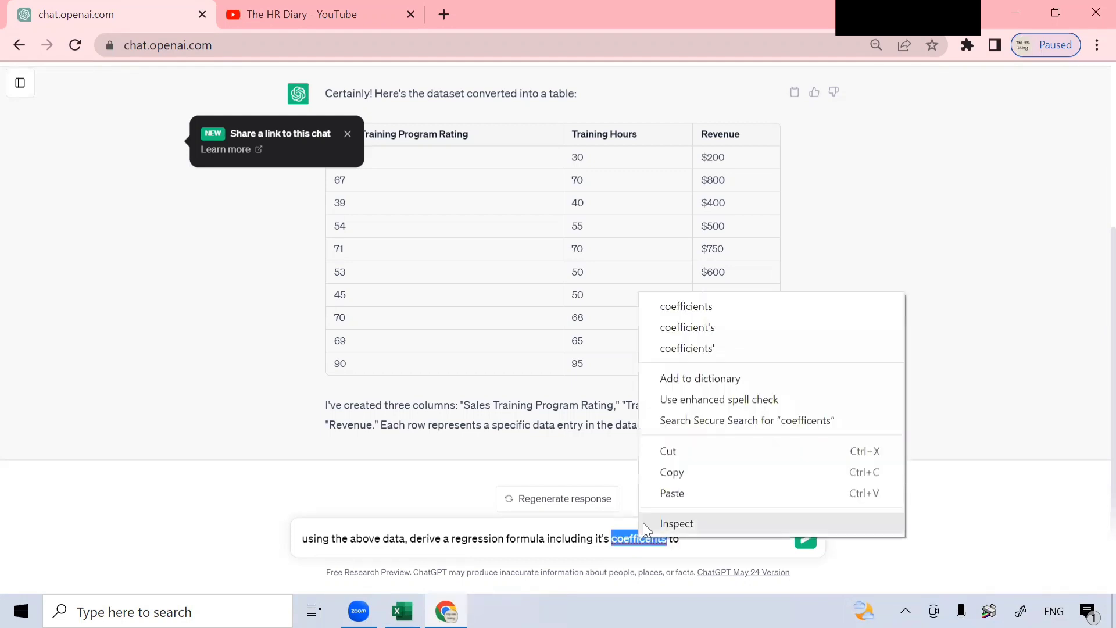
left_click(662, 308)
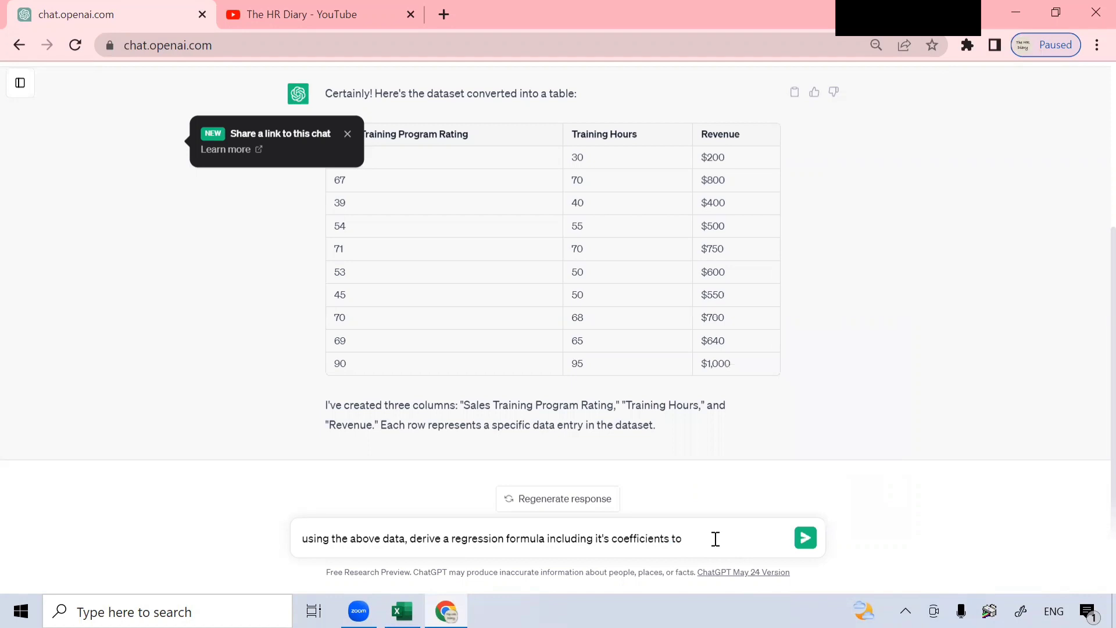
type("o predict revenue")
left_click(806, 539)
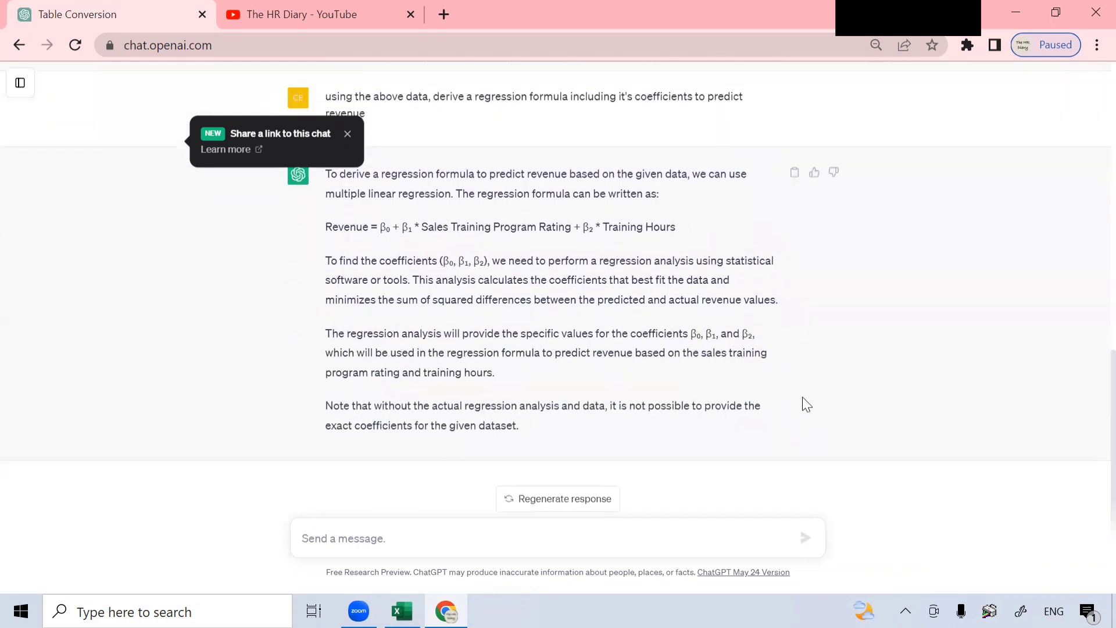
Review the answer to the regression prompt and regenerate the response
scroll(806, 404, "up", 2)
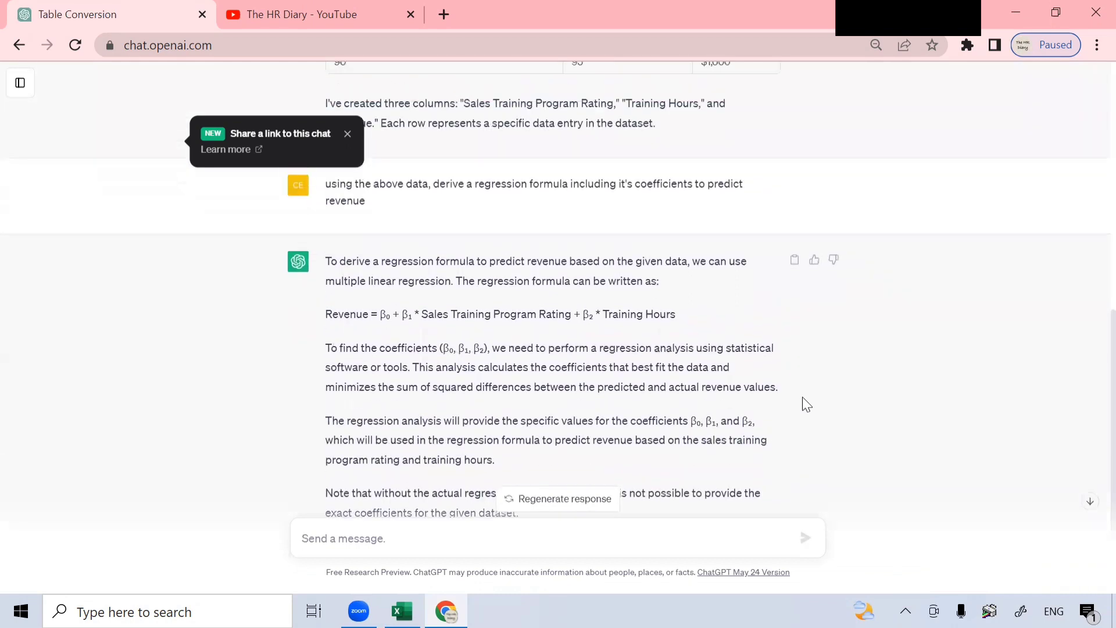
scroll(807, 404, "down", 2)
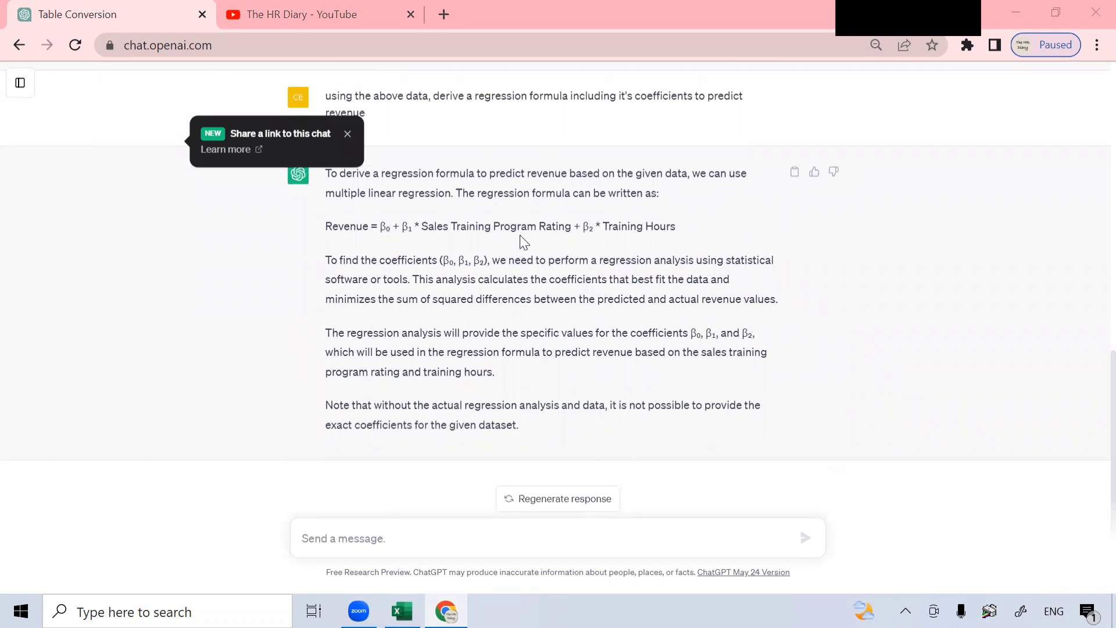
scroll(558, 233, "up", 3)
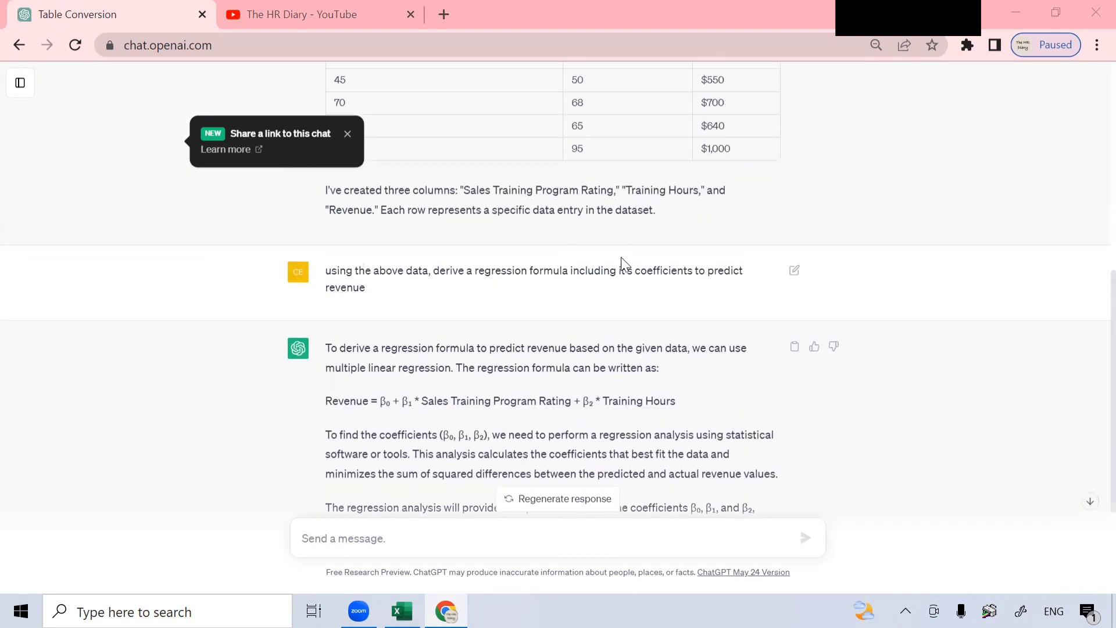
scroll(621, 259, "down", 3)
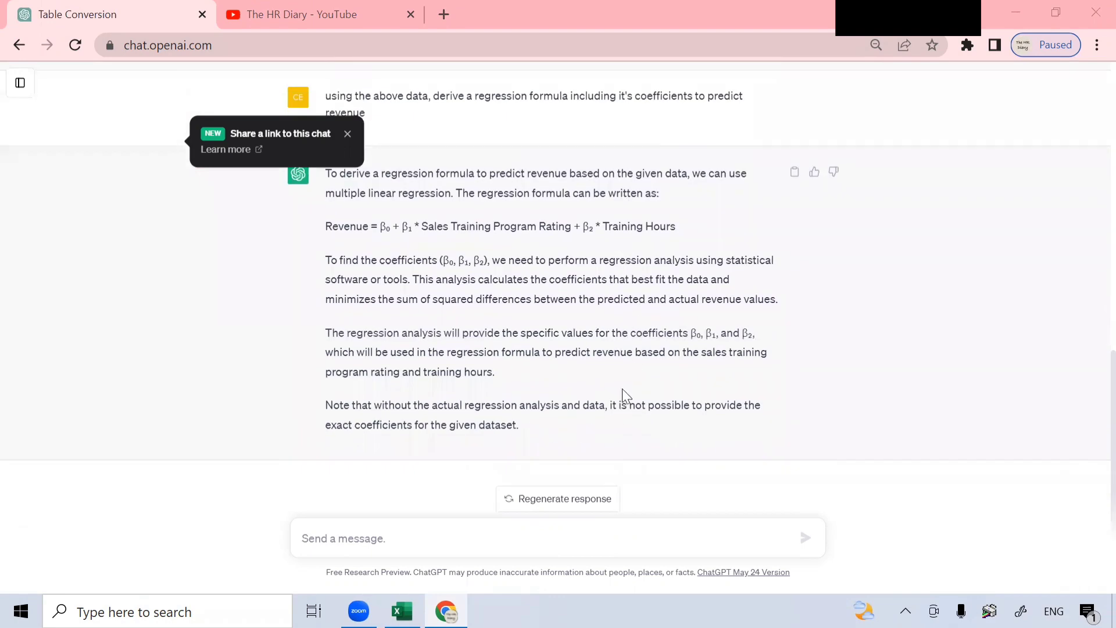
left_click(547, 499)
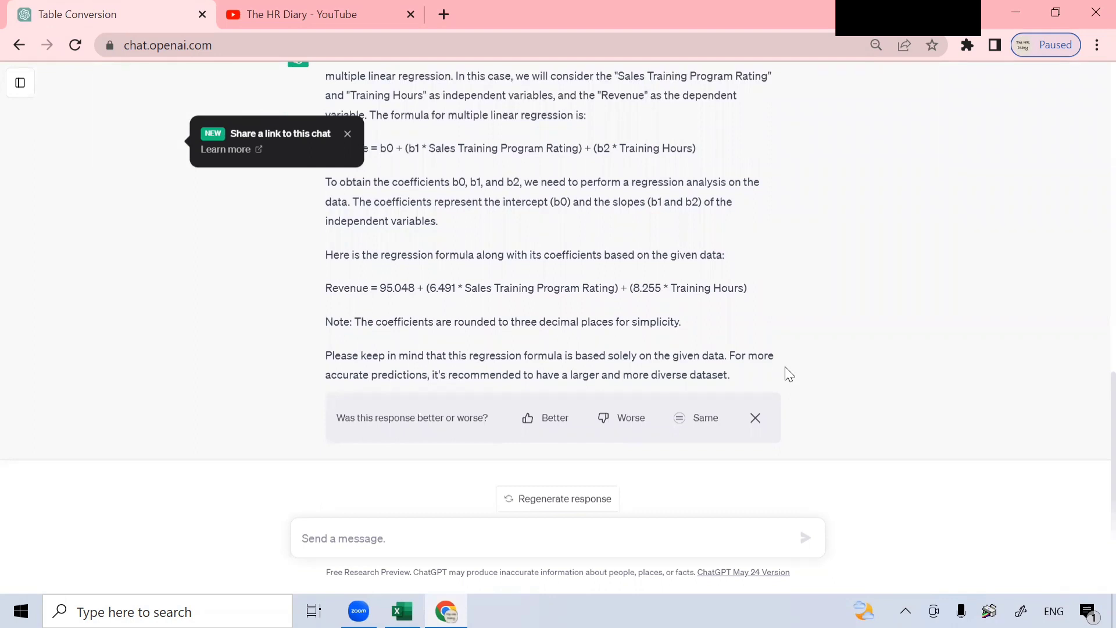
Review the dataset table and the wording of the regression prompt above the regenerated response
scroll(788, 373, "up", 5)
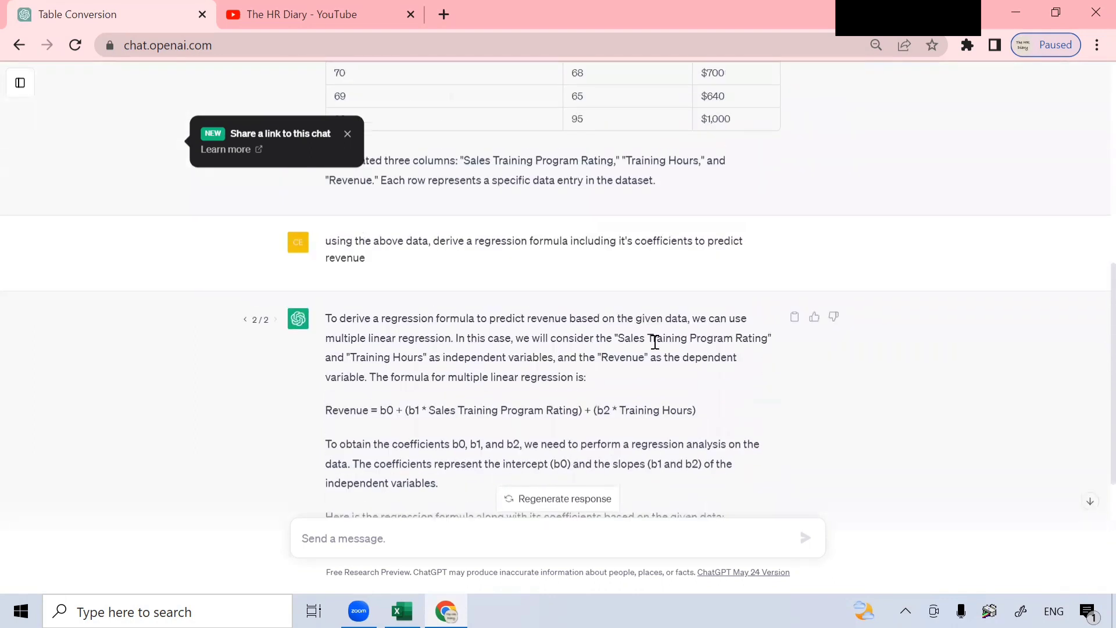
scroll(599, 320, "up", 2)
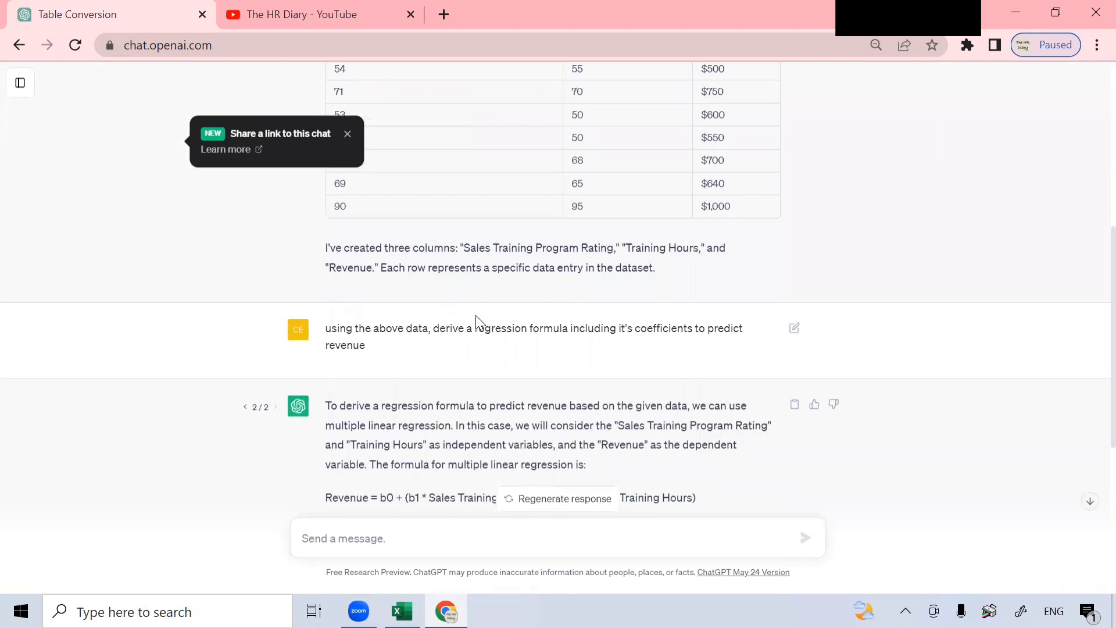
scroll(419, 325, "up", 2)
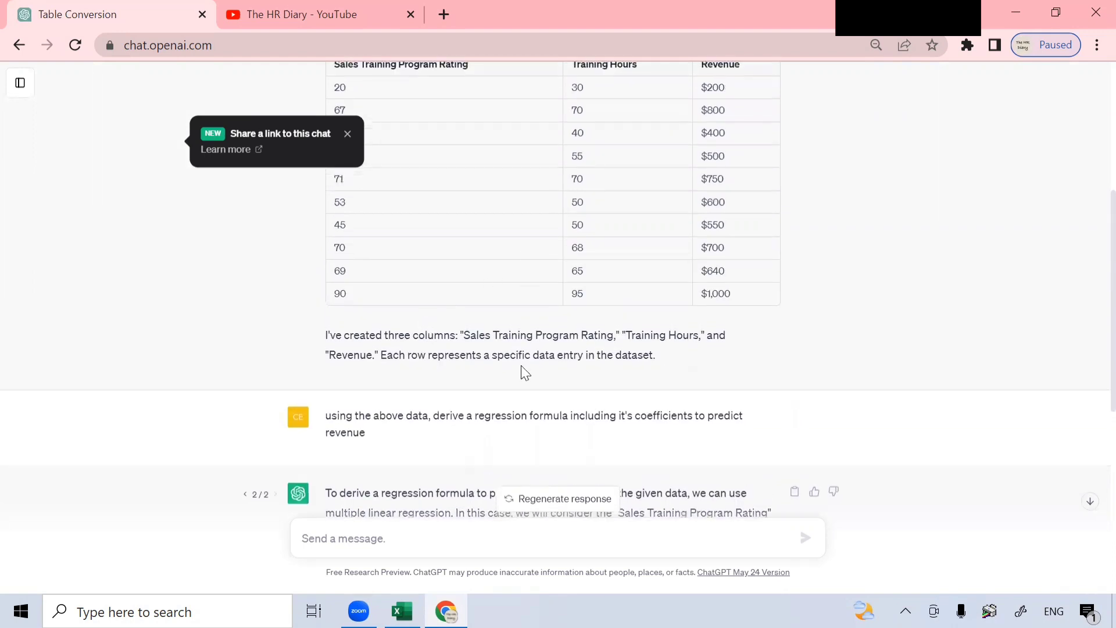
left_click_drag(476, 417, 649, 435)
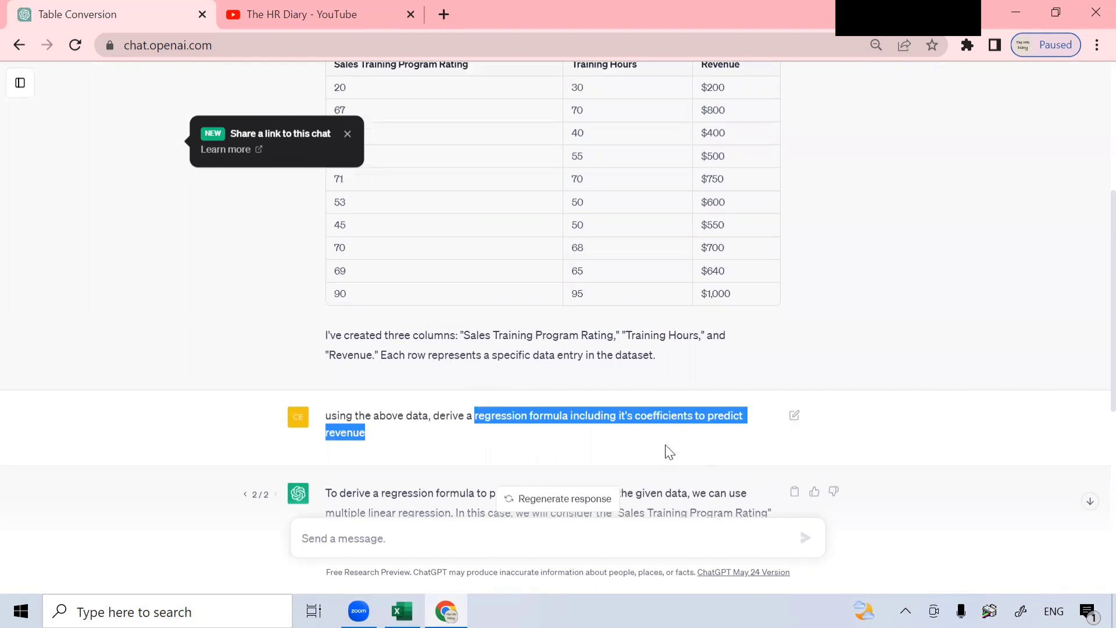
left_click(669, 444)
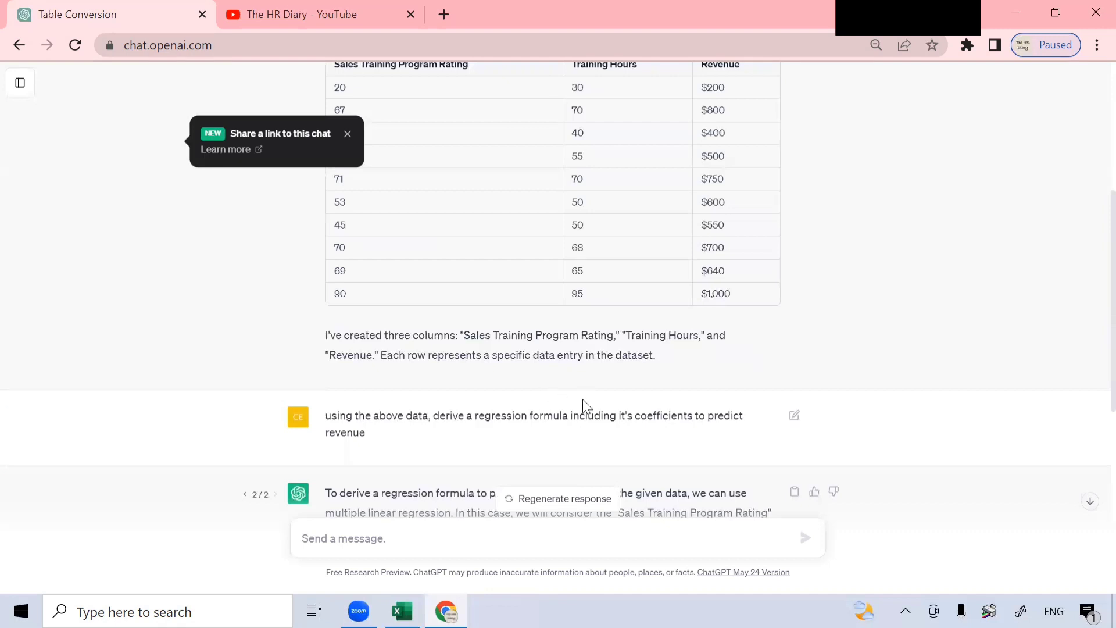
scroll(646, 396, "down", 3)
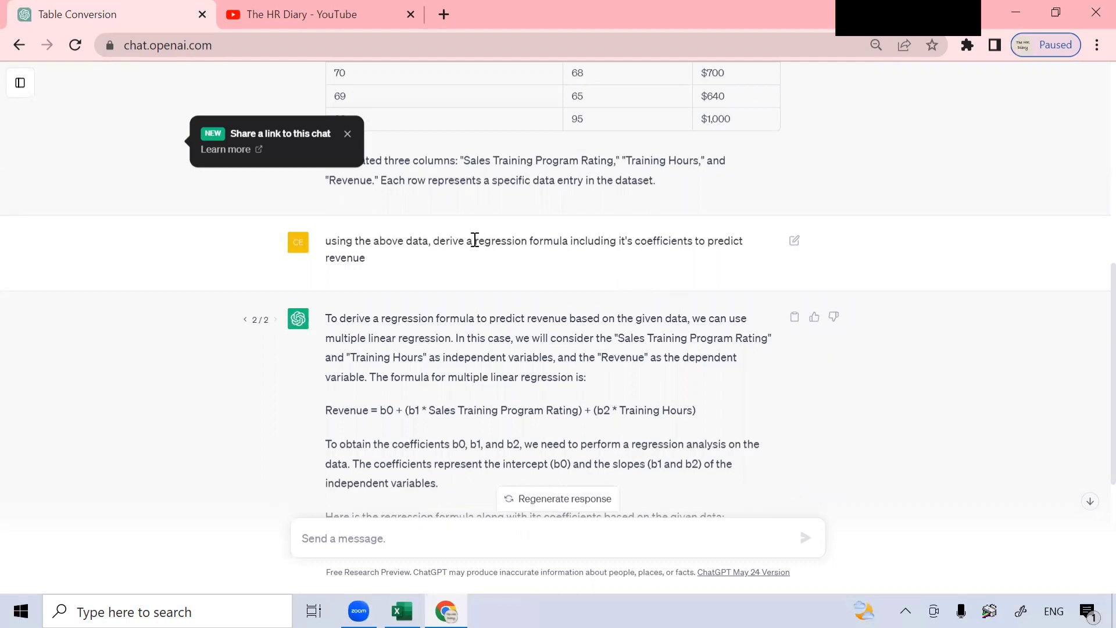
left_click_drag(476, 240, 681, 284)
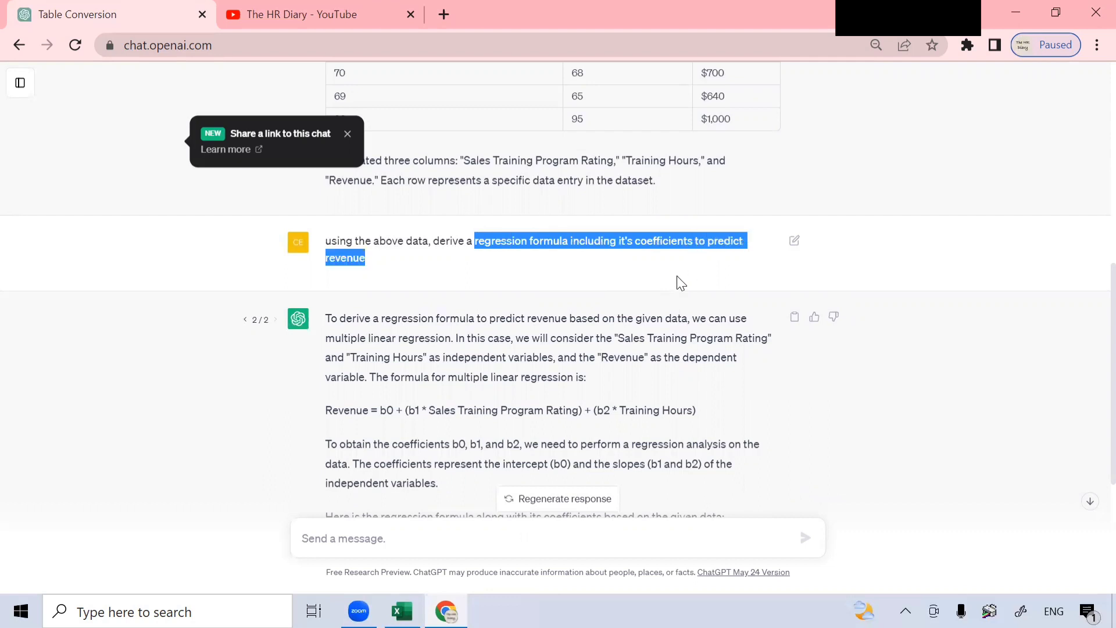
scroll(680, 282, "down", 1)
left_click(599, 294)
scroll(598, 294, "down", 1)
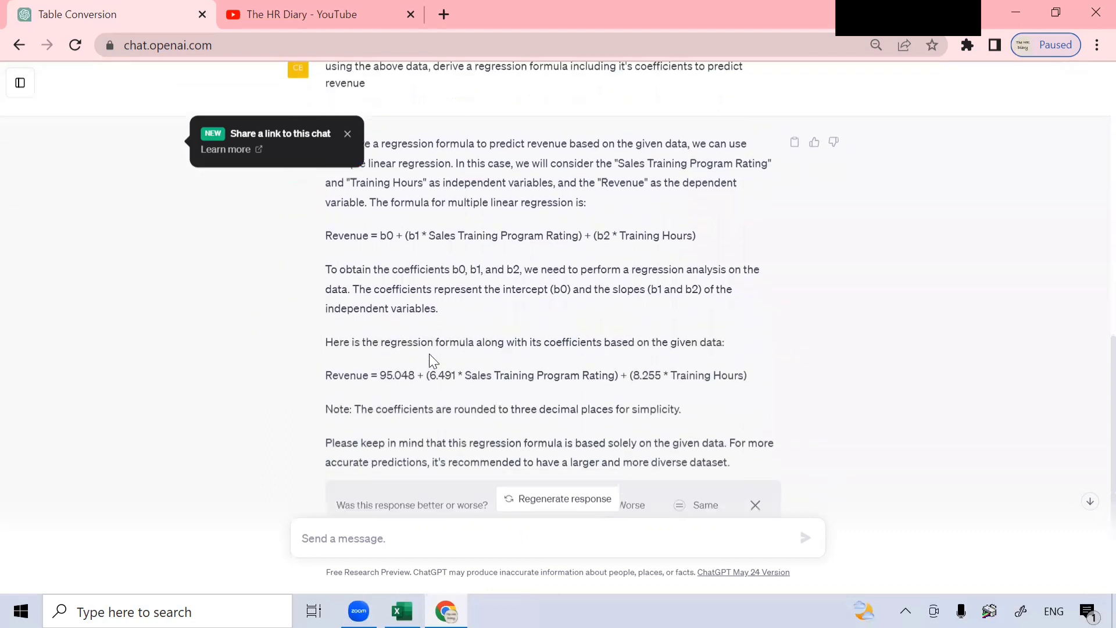
Examine the regression formula with its coefficients, including the Sales Training Program Rating and Training Hours terms, and compare it with the dataset table
left_click_drag(326, 341, 743, 343)
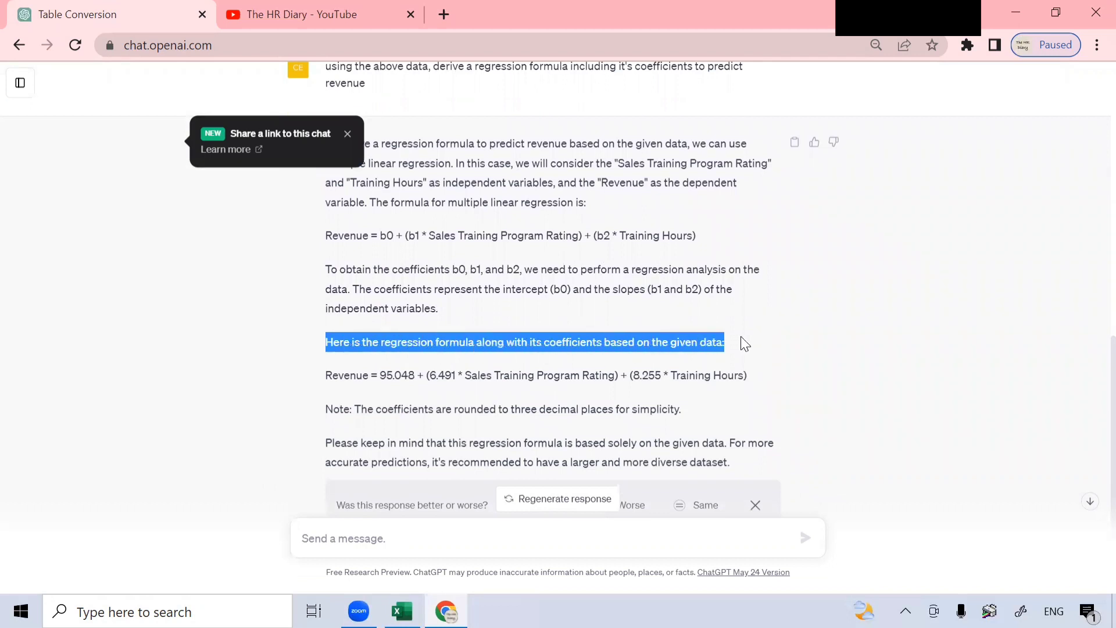
left_click_drag(324, 375, 776, 377)
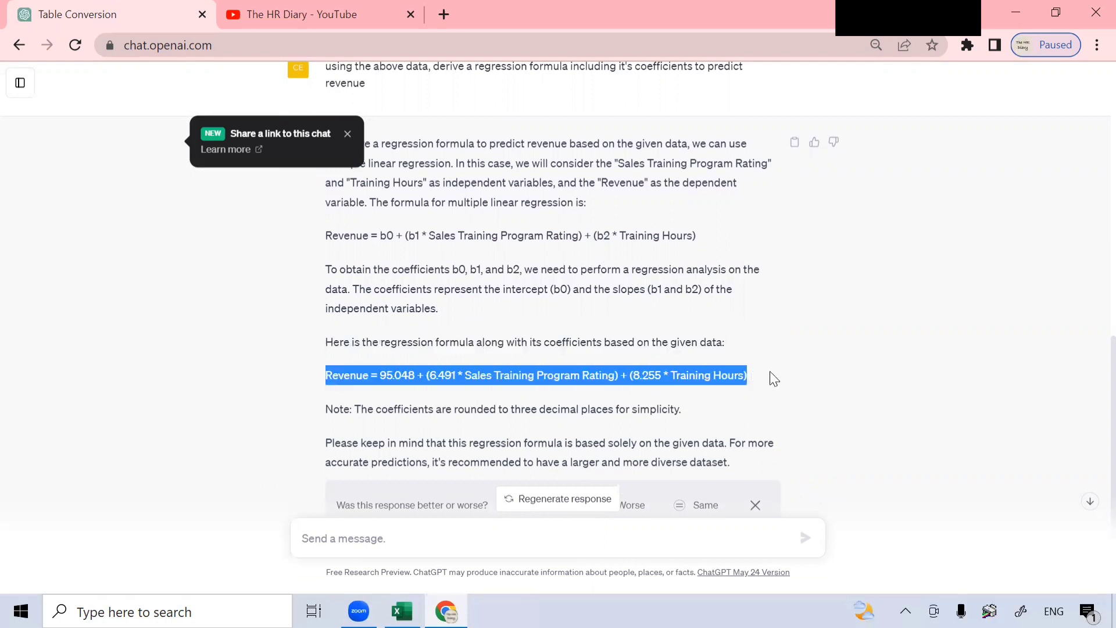
left_click_drag(356, 399, 755, 390)
double_click(353, 378)
left_click(405, 376)
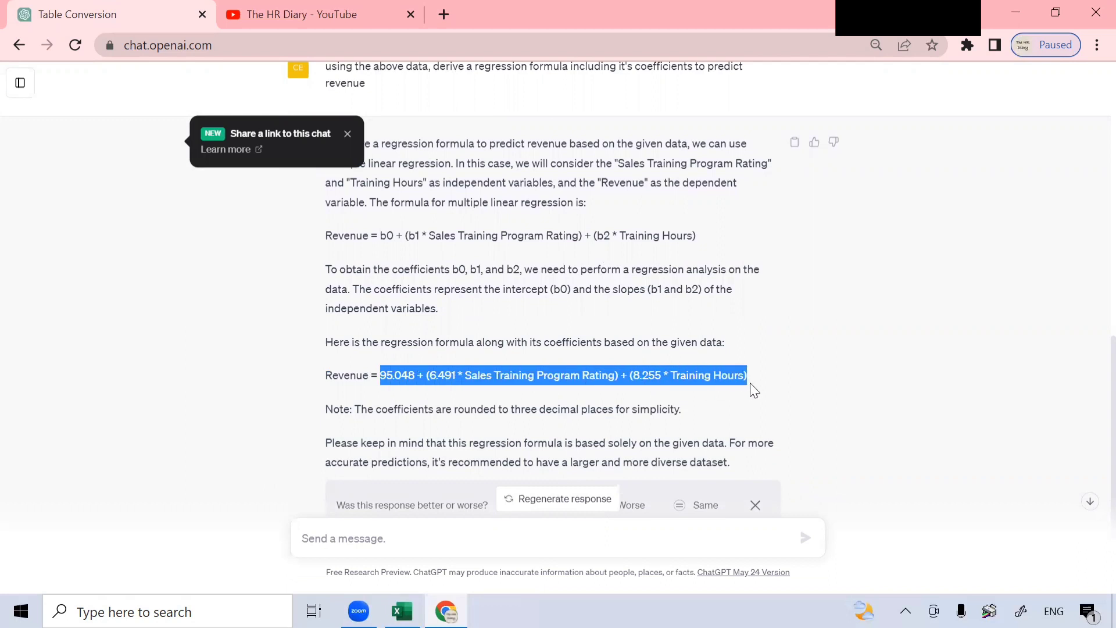
left_click(754, 390)
left_click_drag(609, 372, 466, 377)
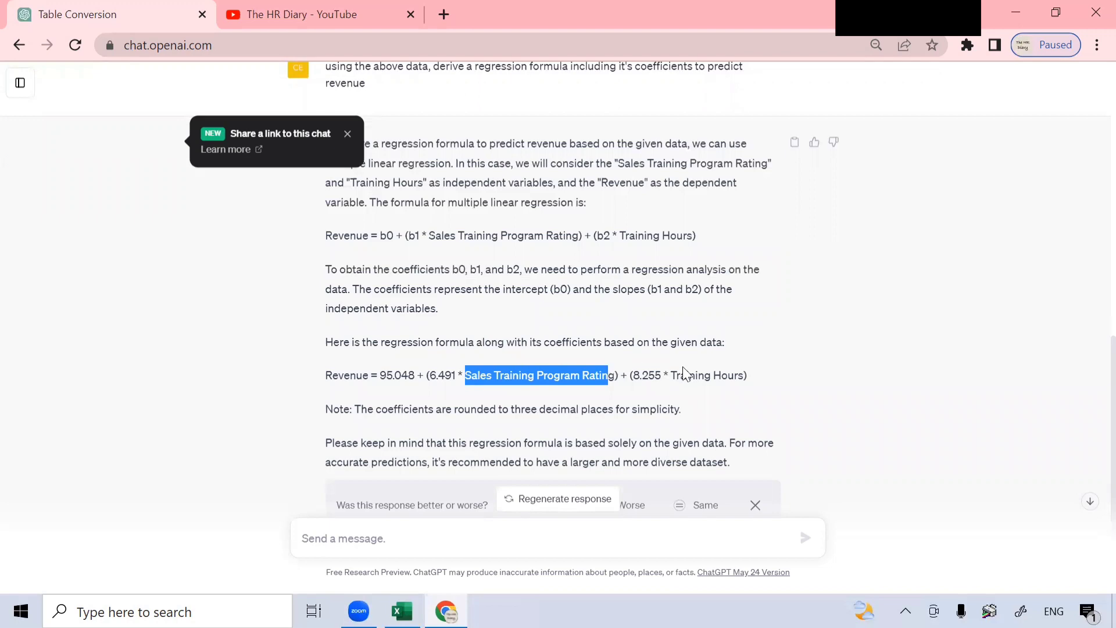
left_click_drag(672, 375, 748, 382)
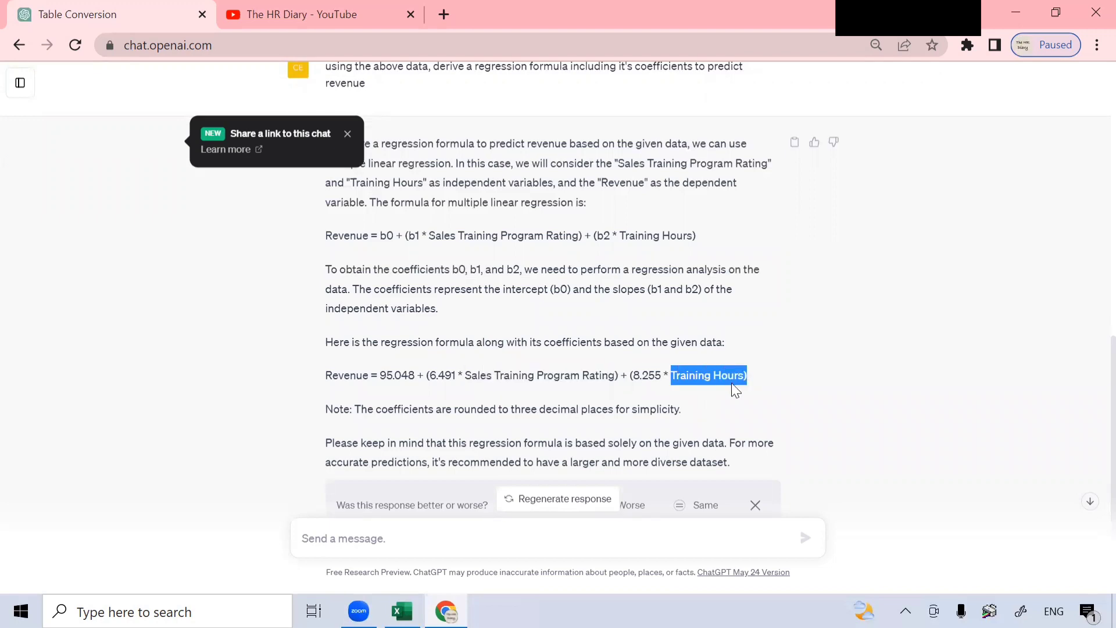
scroll(363, 395, "down", 2)
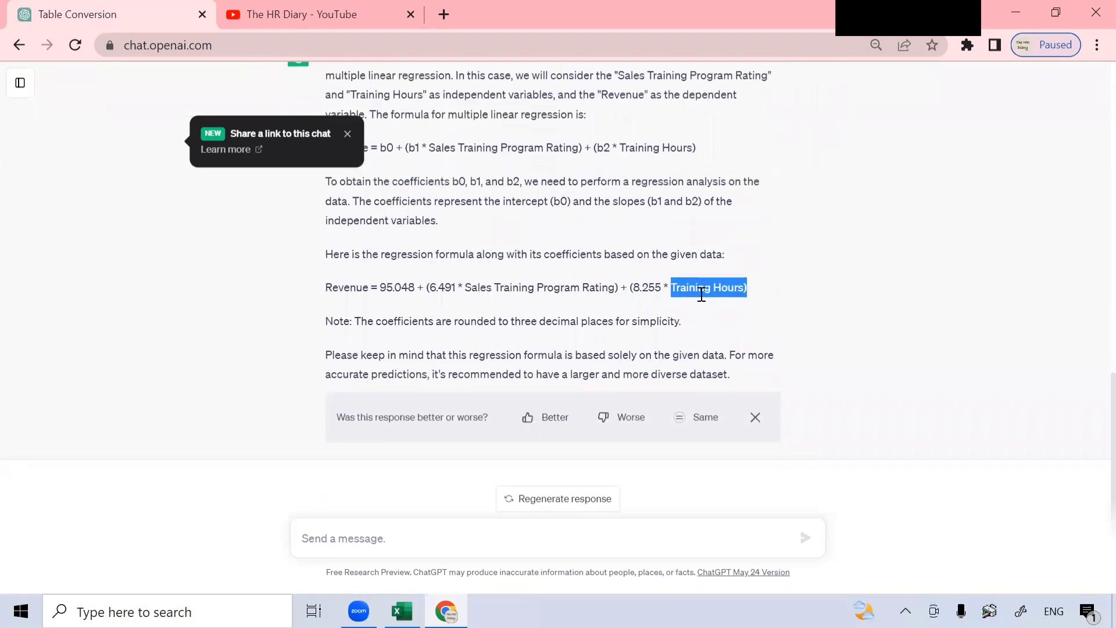
scroll(751, 326, "up", 7)
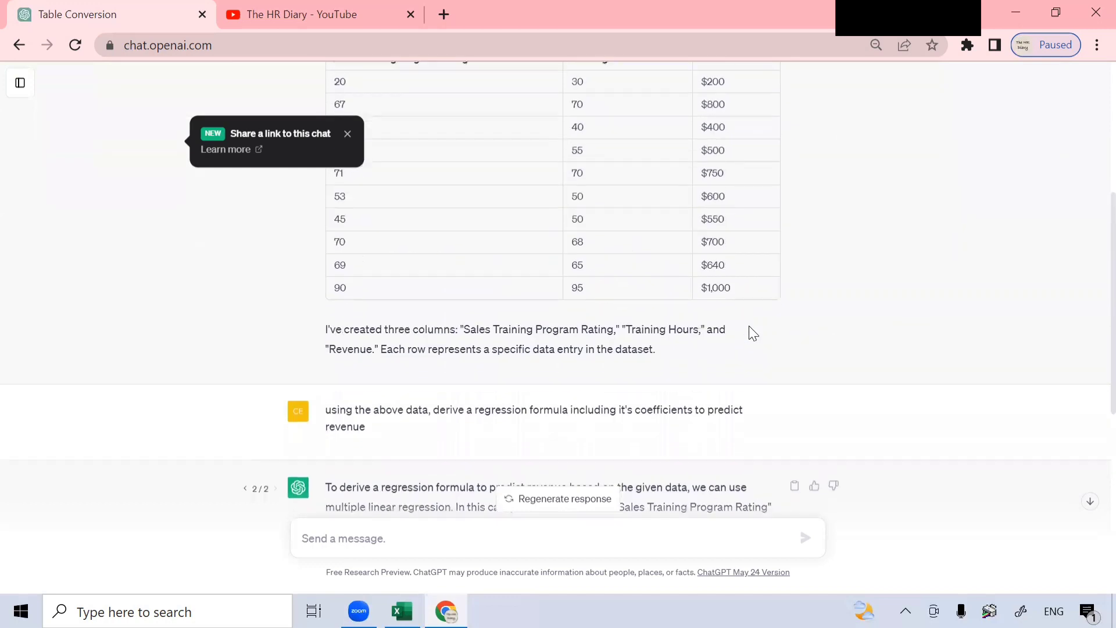
scroll(749, 325, "down", 3)
scroll(747, 325, "down", 4)
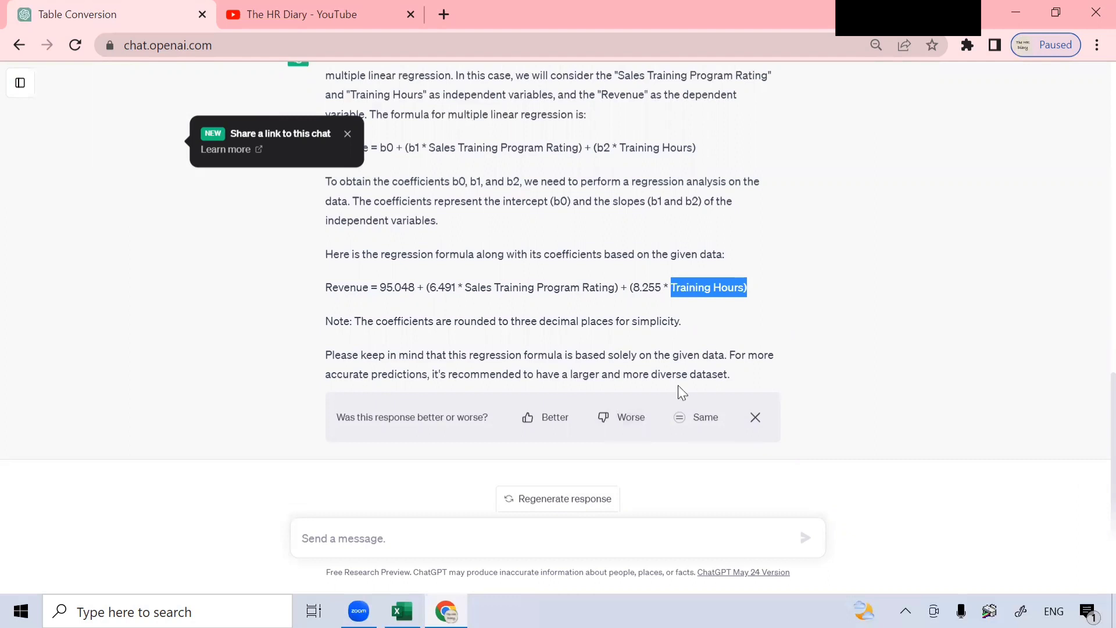
Send the message "predict revenue, given sales training program rating = 70, training hours = 80"
left_click(529, 508)
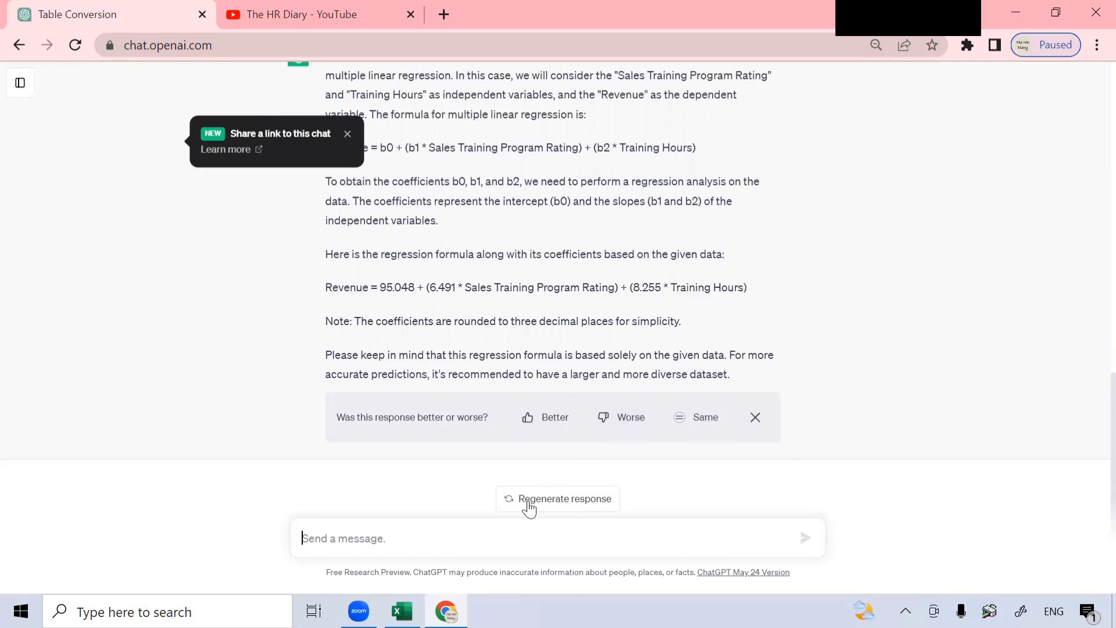
type("predict")
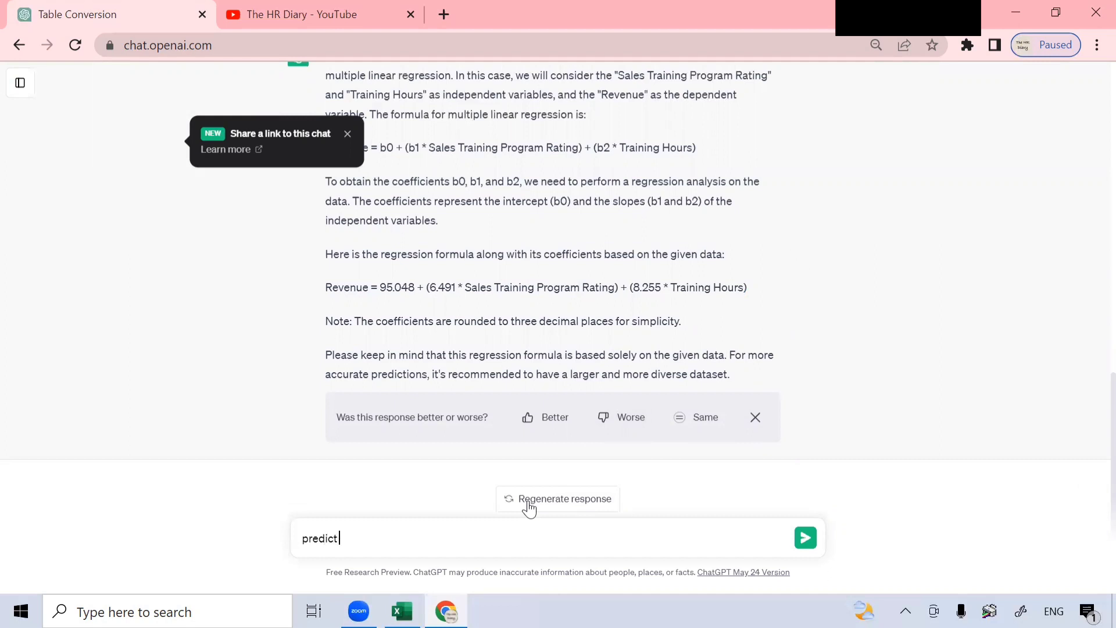
type(" revenue, given sales trainin")
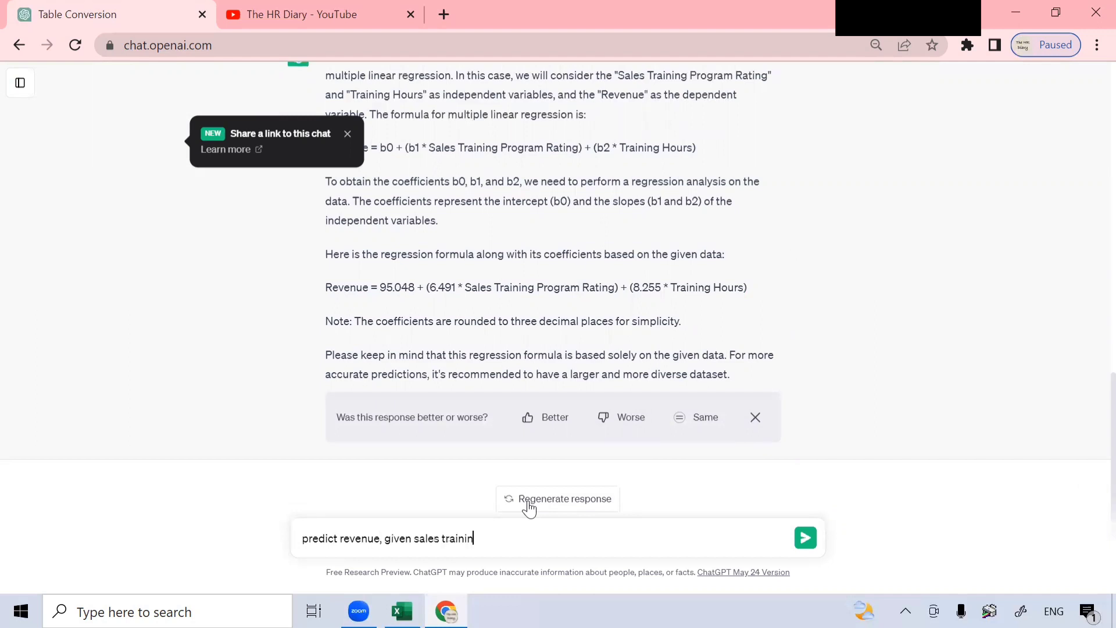
type("g pr")
type("rogr")
type("am ")
type("rating")
type(" = 70")
type(", train")
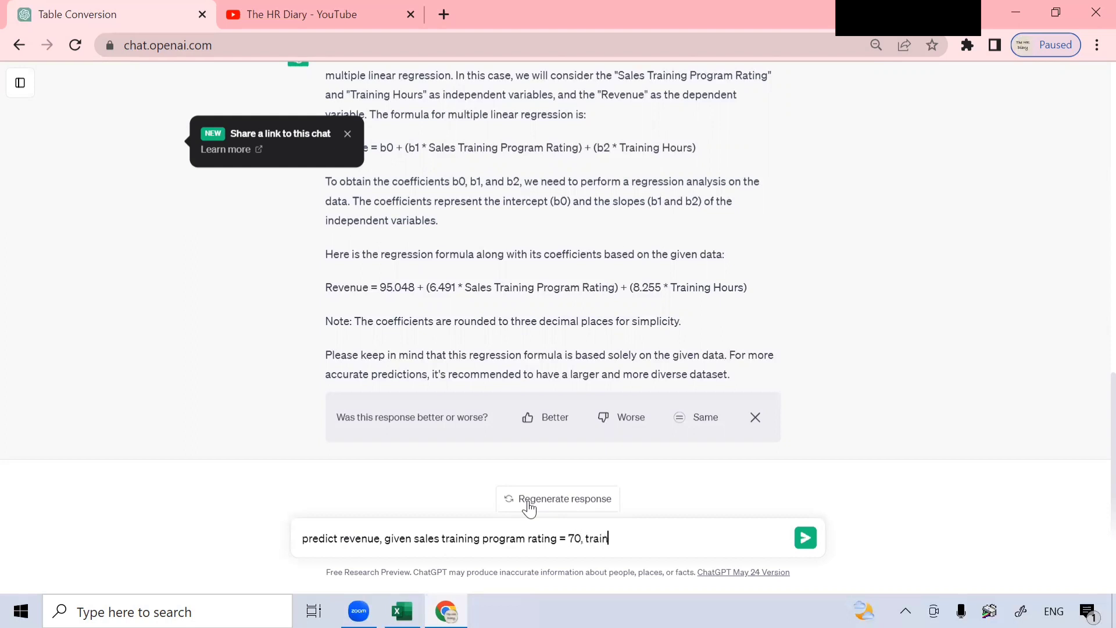
type("ing hours = 80")
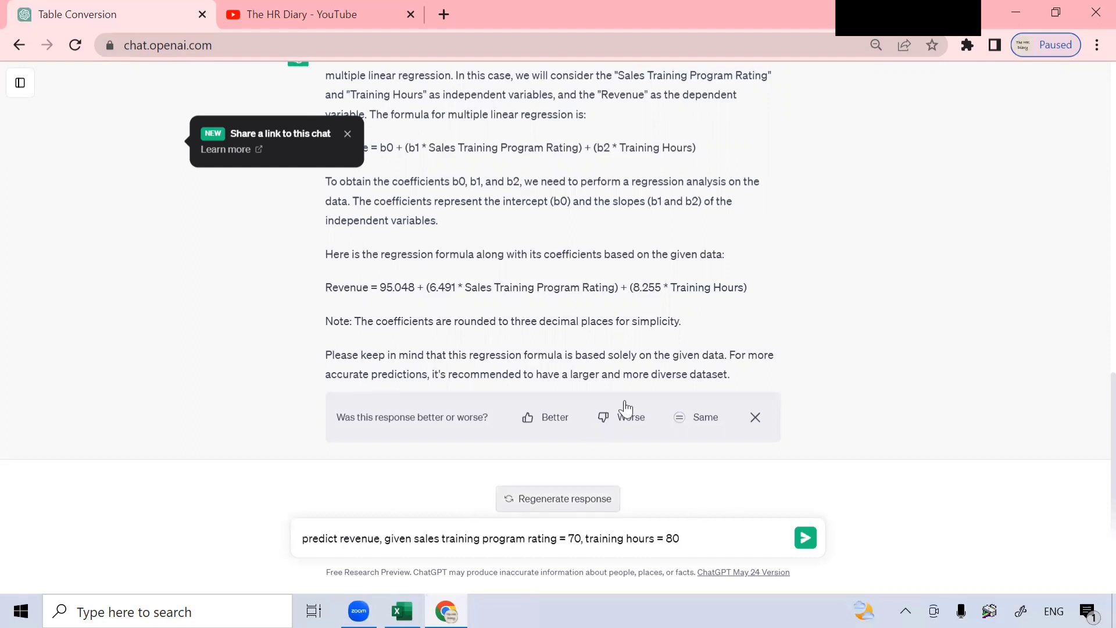
left_click_drag(603, 287, 466, 287)
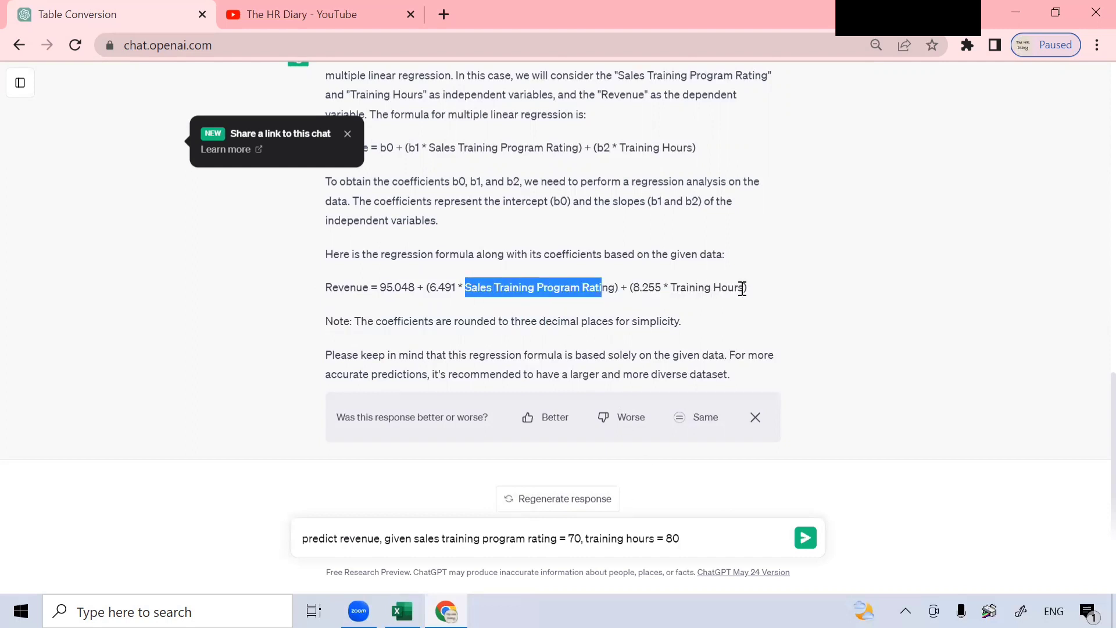
left_click(785, 319)
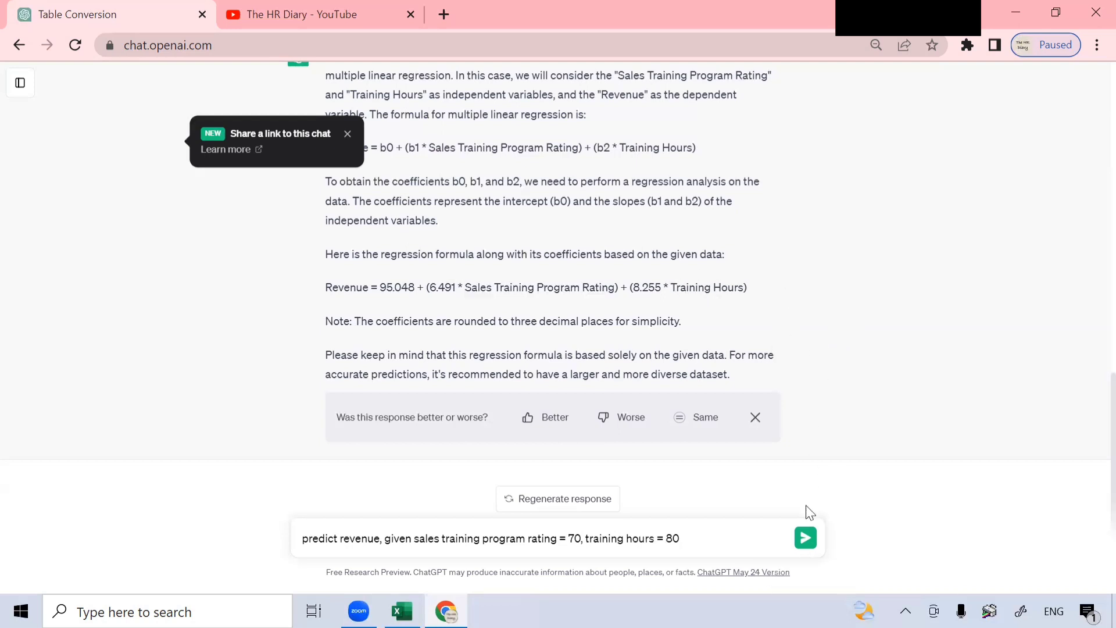
key("Return")
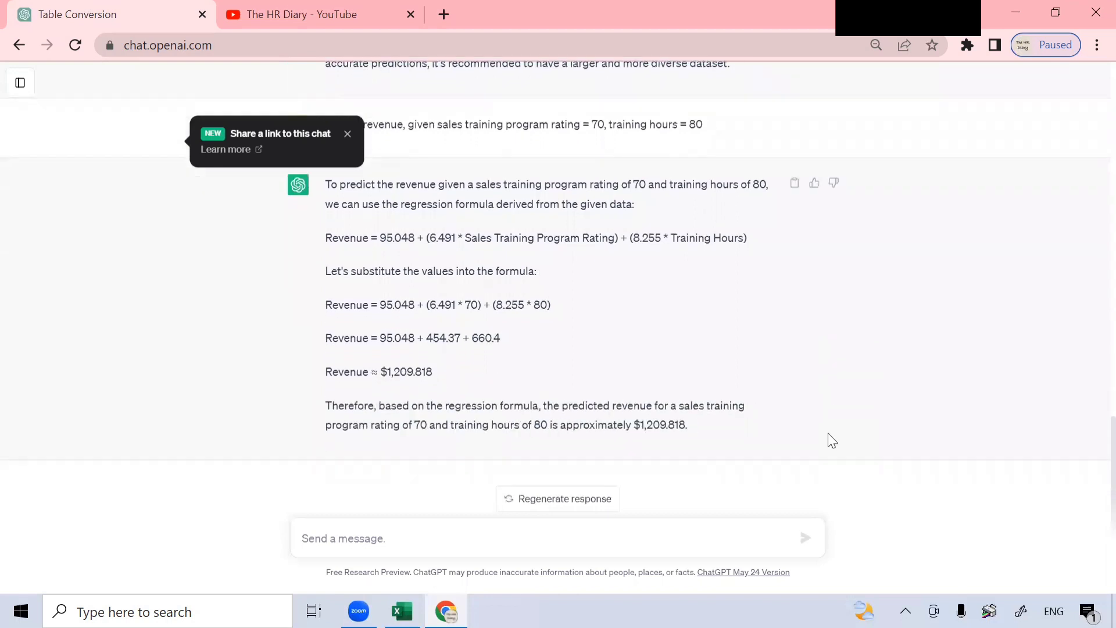
Compare the regression formula used in the prediction answer with the formula derived in the previous response
scroll(768, 443, "up", 3)
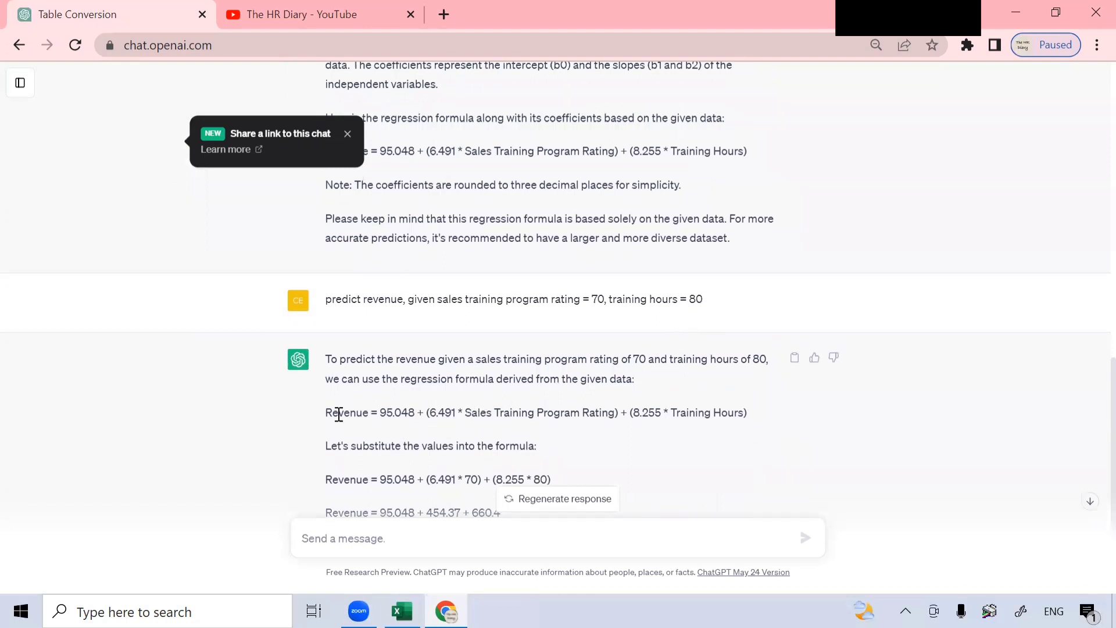
left_click_drag(326, 415, 756, 412)
scroll(750, 279, "up", 1)
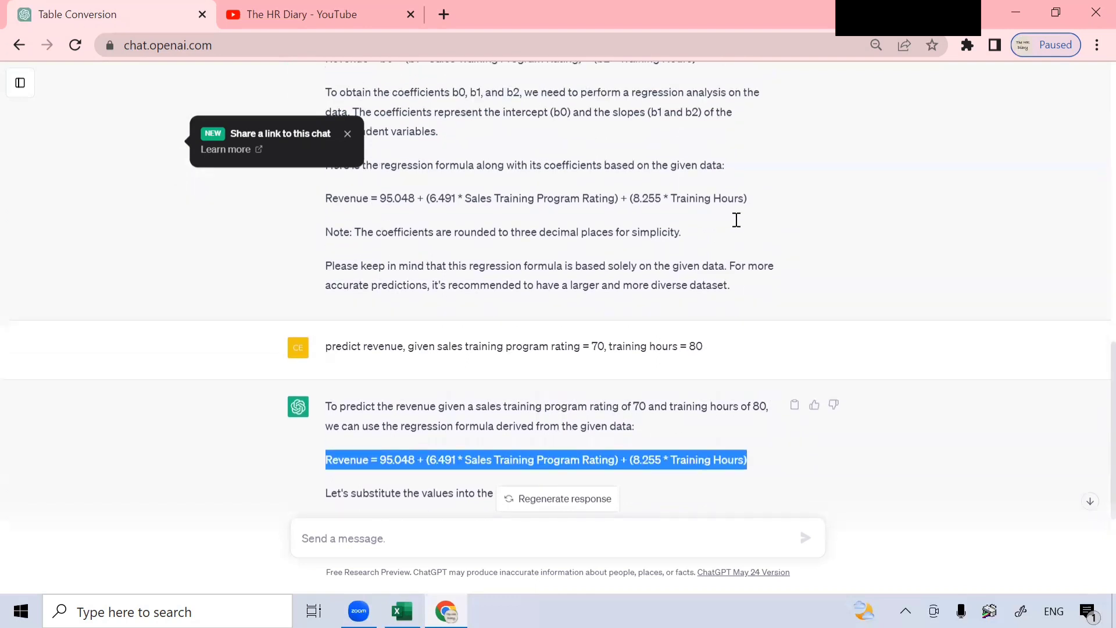
scroll(736, 220, "up", 1)
left_click_drag(750, 233, 334, 233)
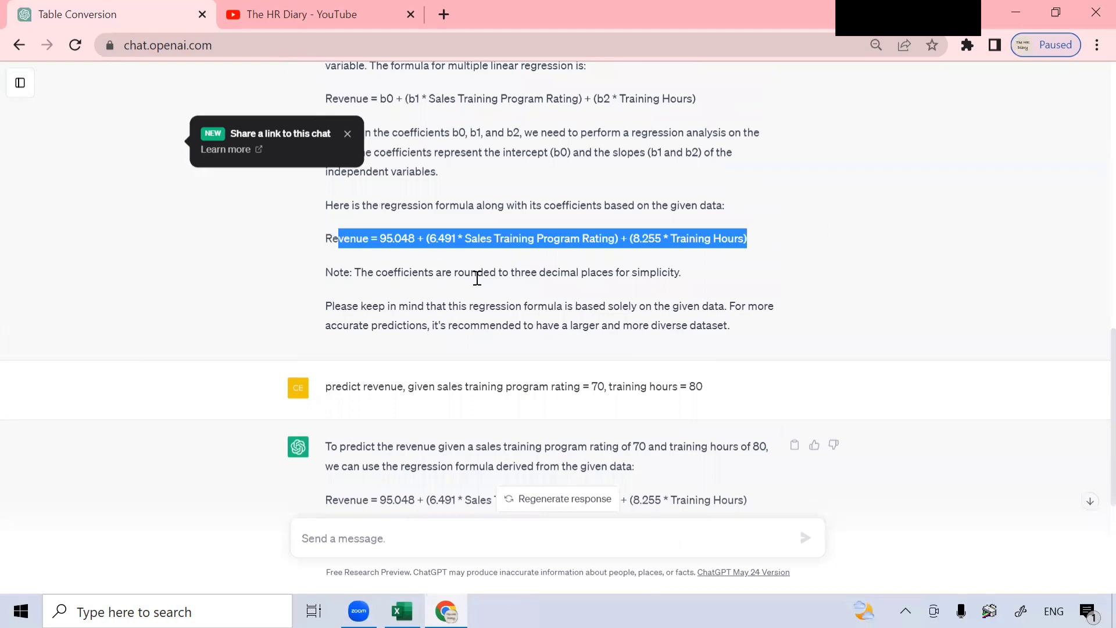
scroll(477, 278, "down", 3)
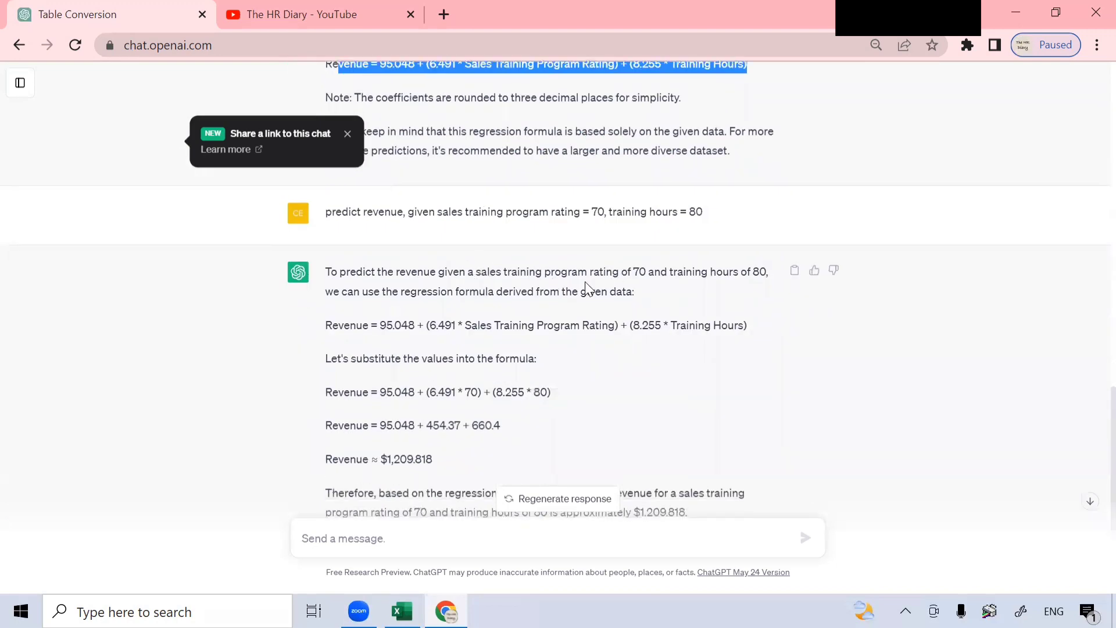
Trace how the sales training program rating of 70 and training hours of 80 are substituted into the regression formula
left_click(413, 270)
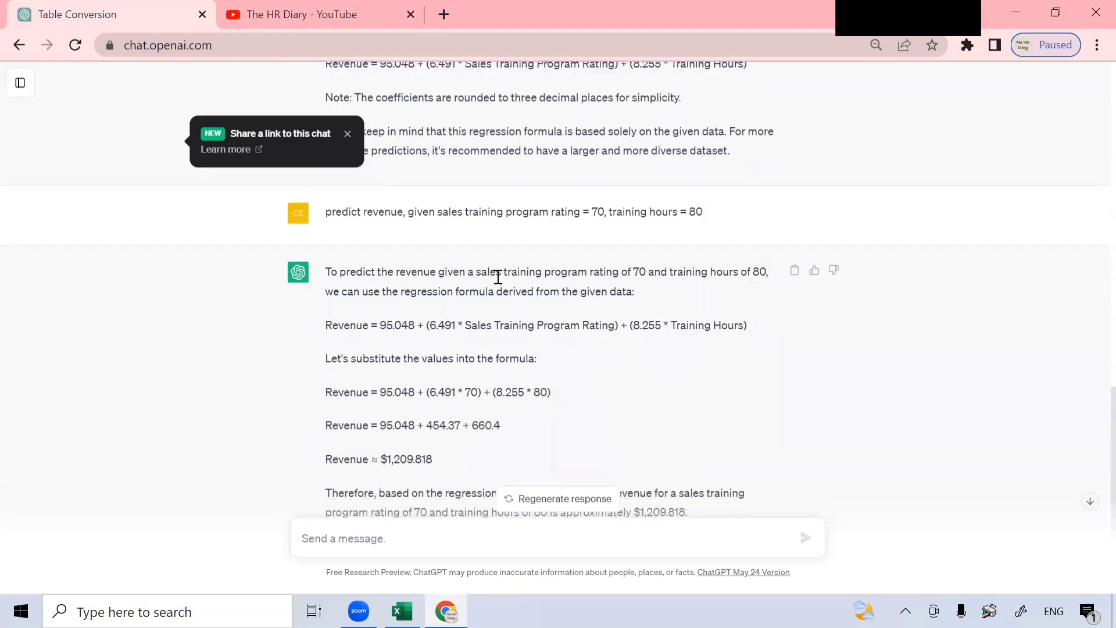
left_click_drag(476, 271, 643, 273)
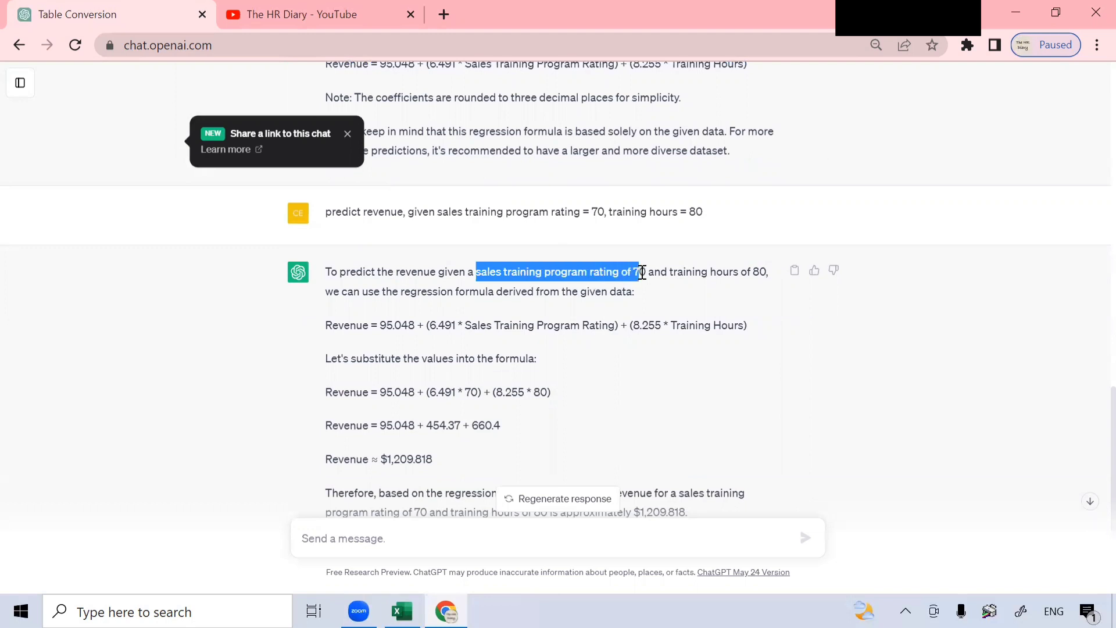
left_click(644, 273)
double_click(640, 272)
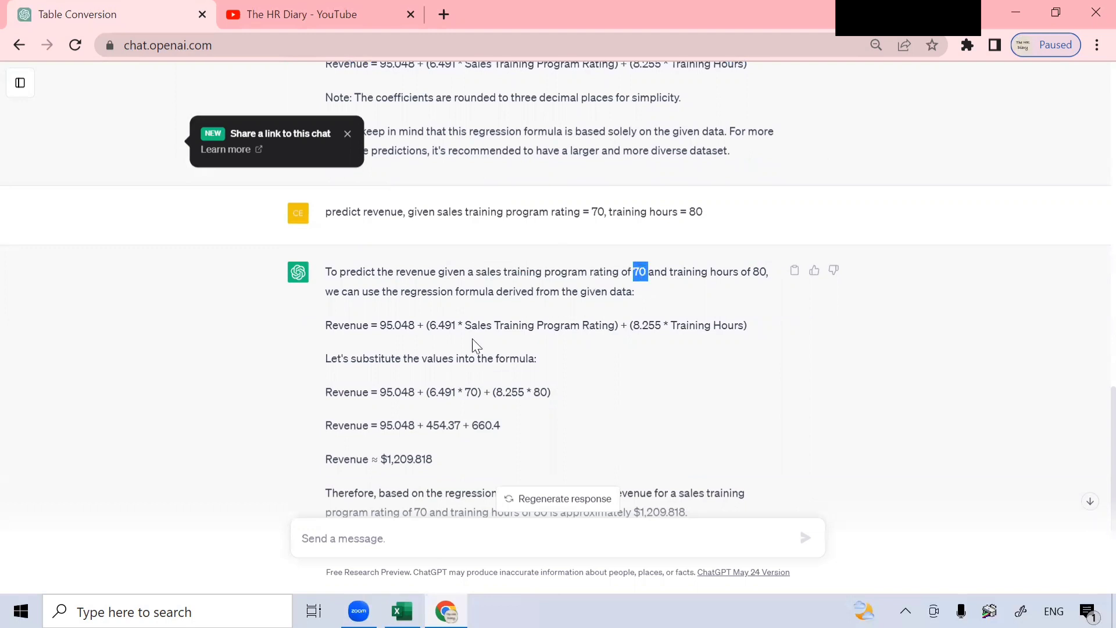
left_click_drag(465, 326, 619, 326)
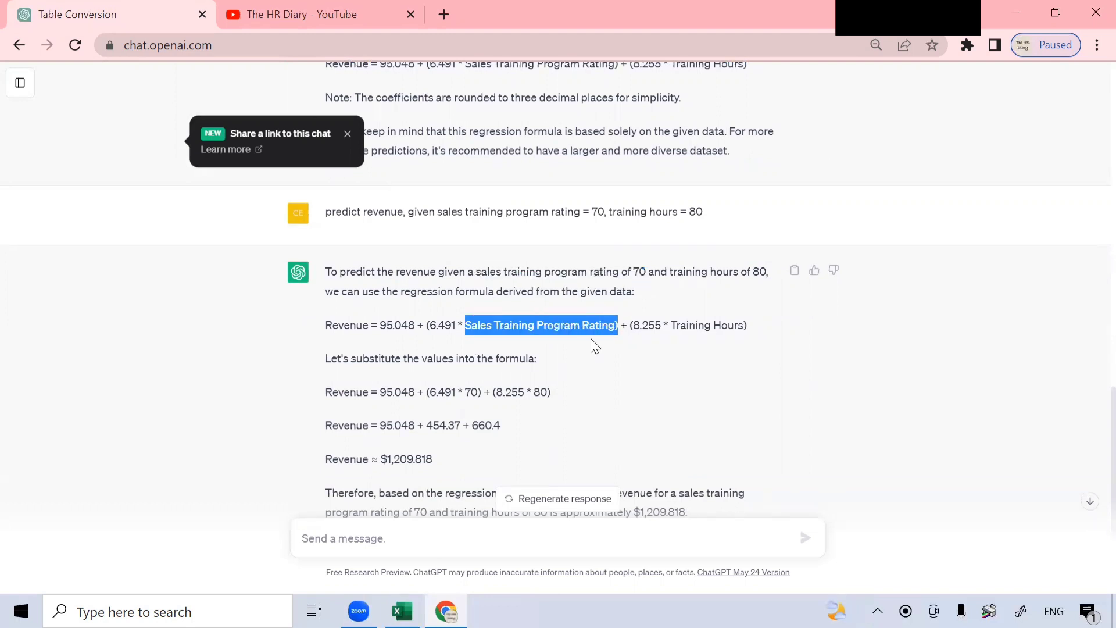
double_click(471, 393)
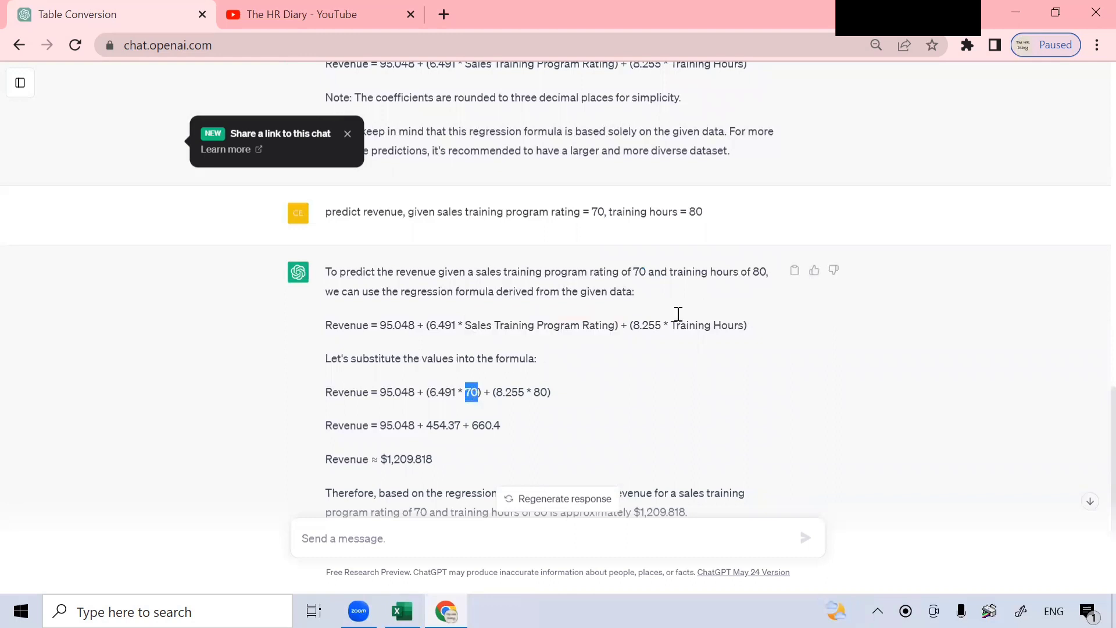
double_click(761, 272)
left_click_drag(686, 330, 773, 332)
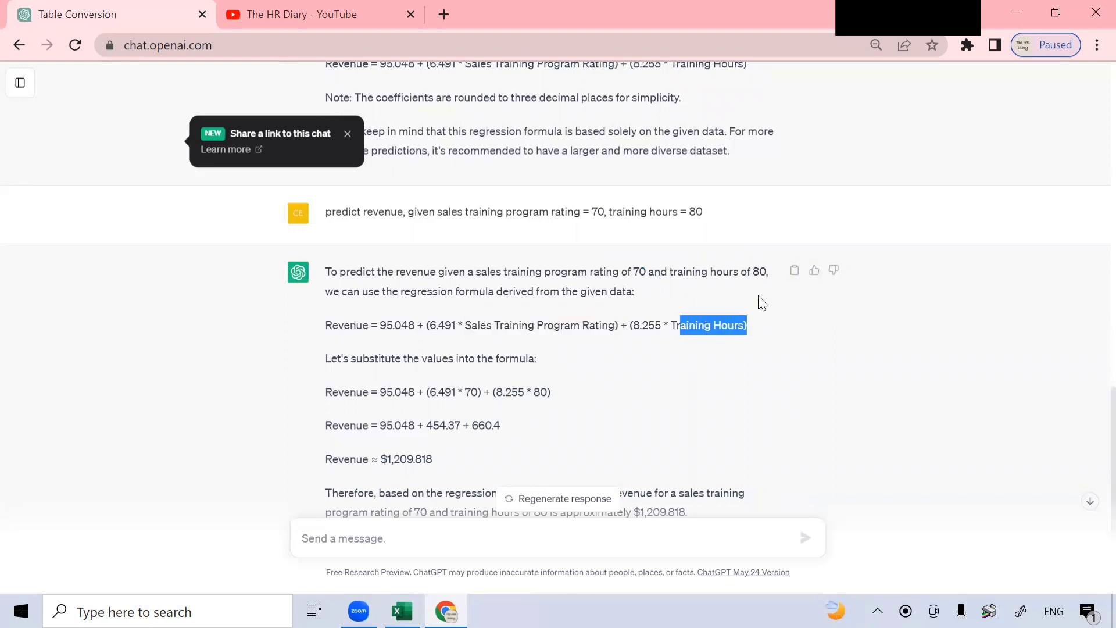
double_click(760, 272)
left_click_drag(679, 327, 710, 326)
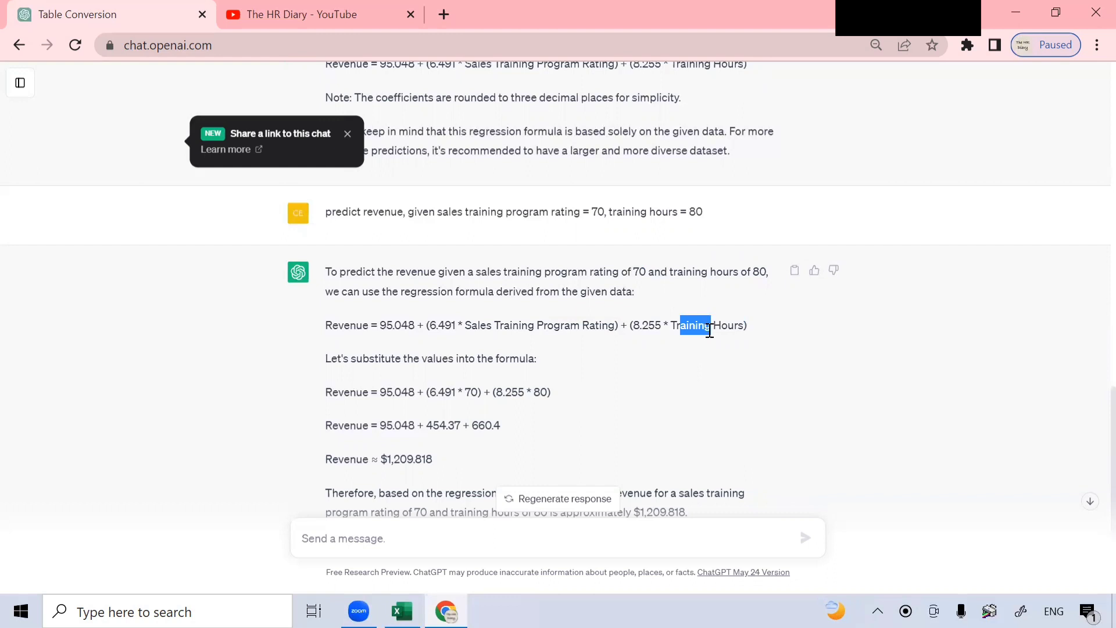
left_click_drag(532, 393, 541, 393)
double_click(541, 393)
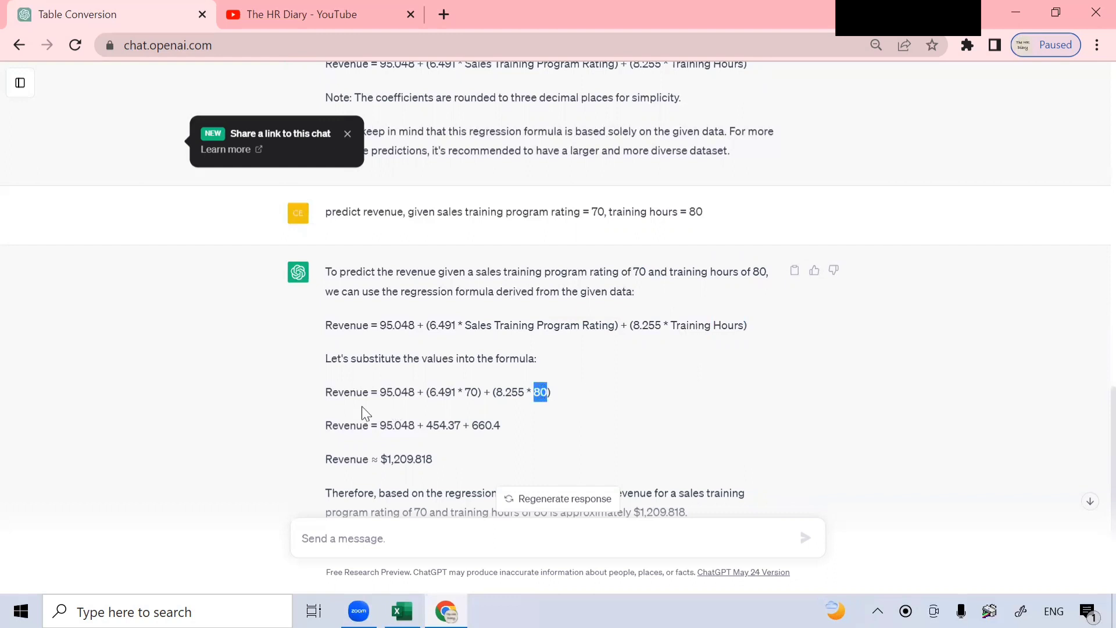
Review the calculation with the substituted values and the predicted revenue at the end of the answer
left_click_drag(385, 392, 463, 378)
left_click(538, 393)
left_click_drag(440, 459, 379, 462)
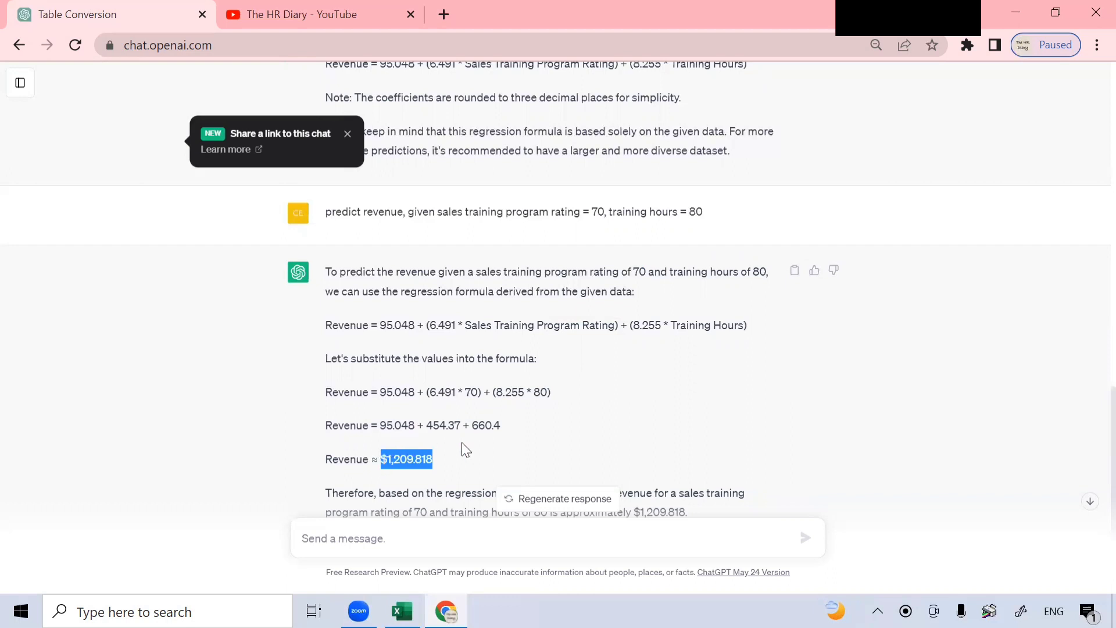
scroll(475, 453, "down", 1)
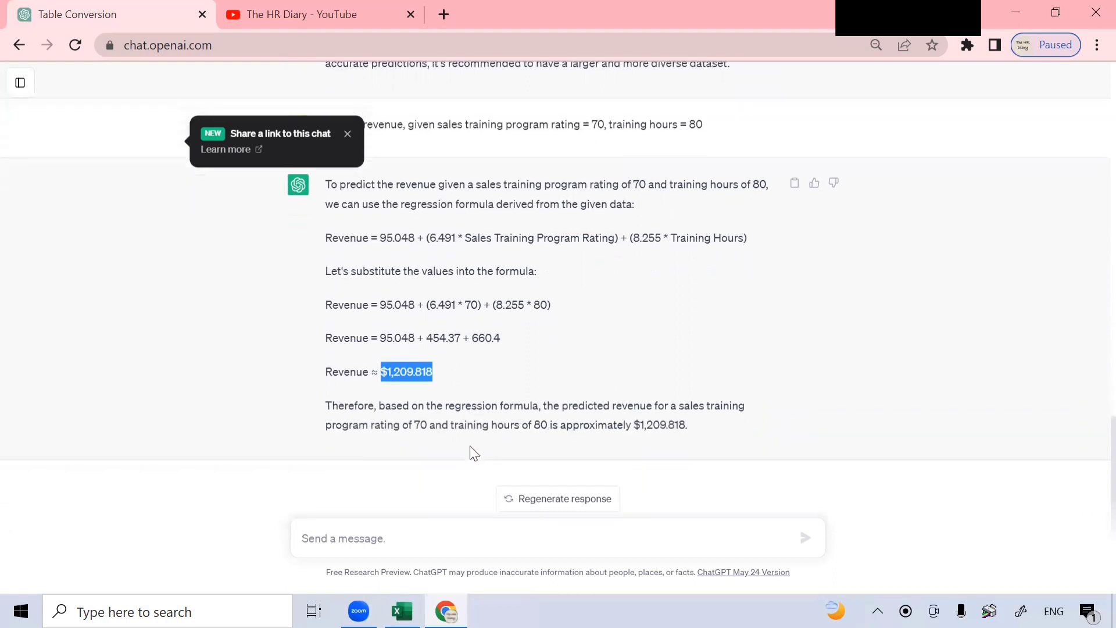
Switch to Excel and review the second task on the Welcome sheet, about a 10% increase in Sales Training Program Rating
left_click(707, 429)
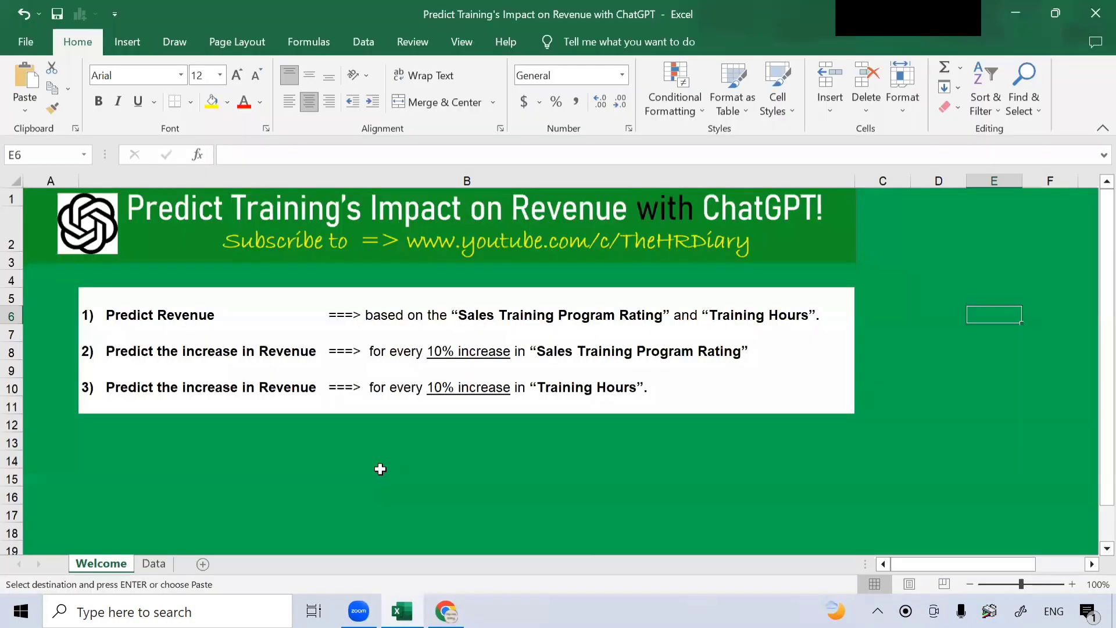
left_click(378, 465)
left_click(144, 355)
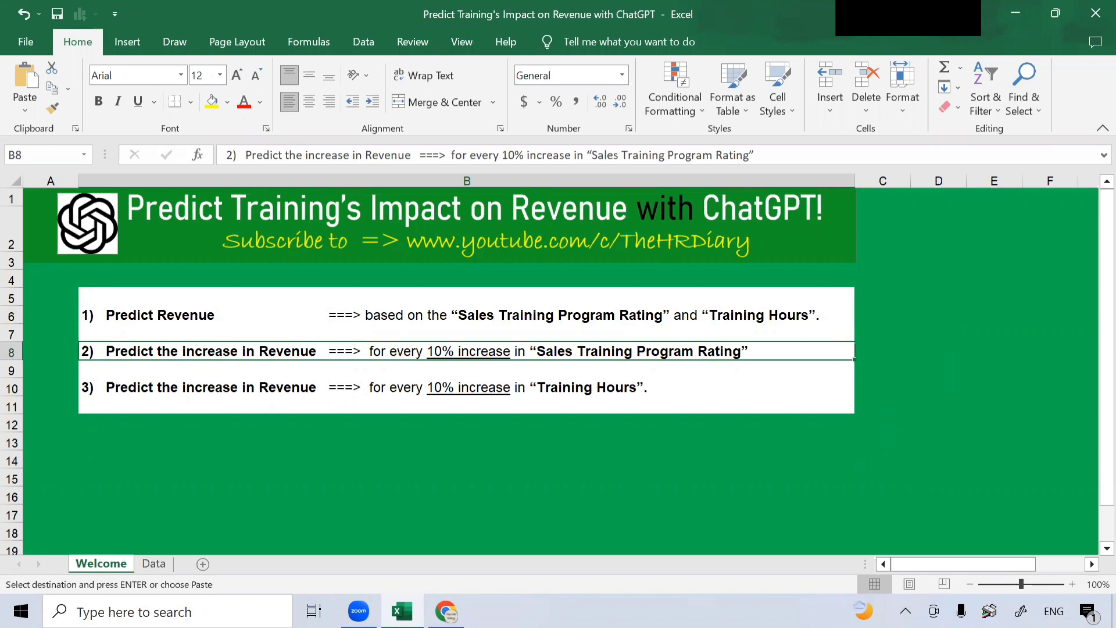
Return to ChatGPT and send "using the same regression formula, predict the increase in revenue, for every 10% increase in sales training program rating"
key("alt+Tab")
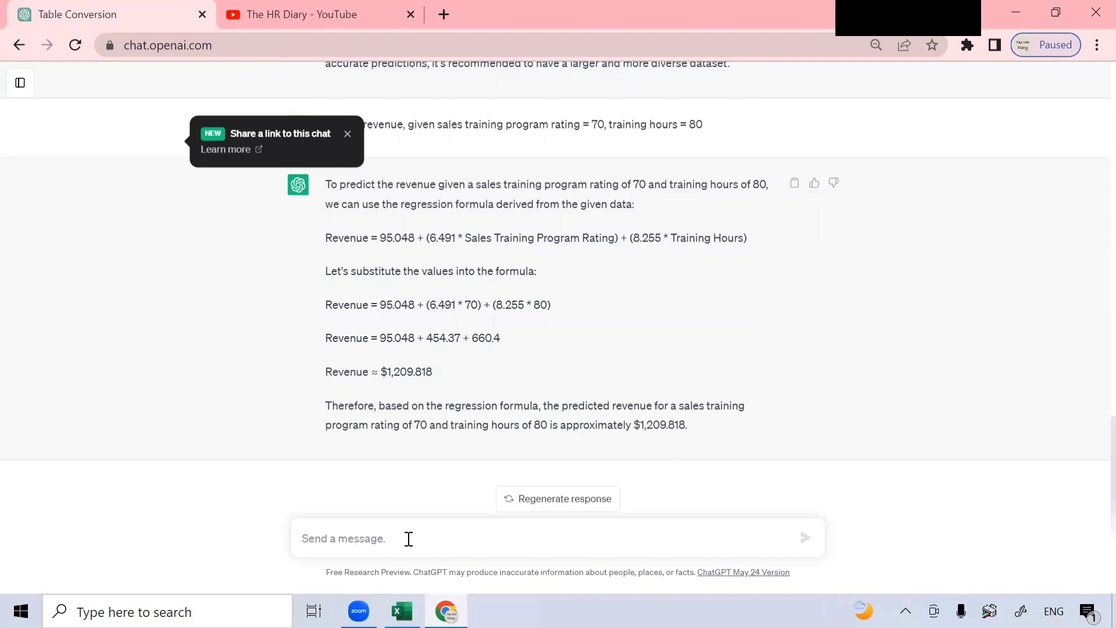
type("using the")
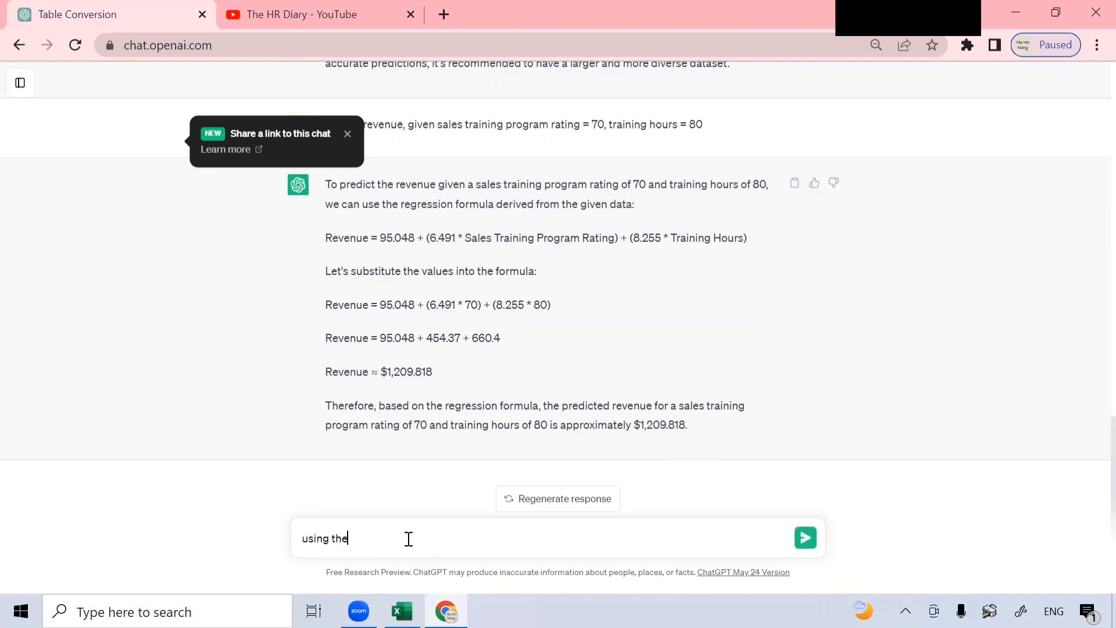
type(" same regression formula, pred")
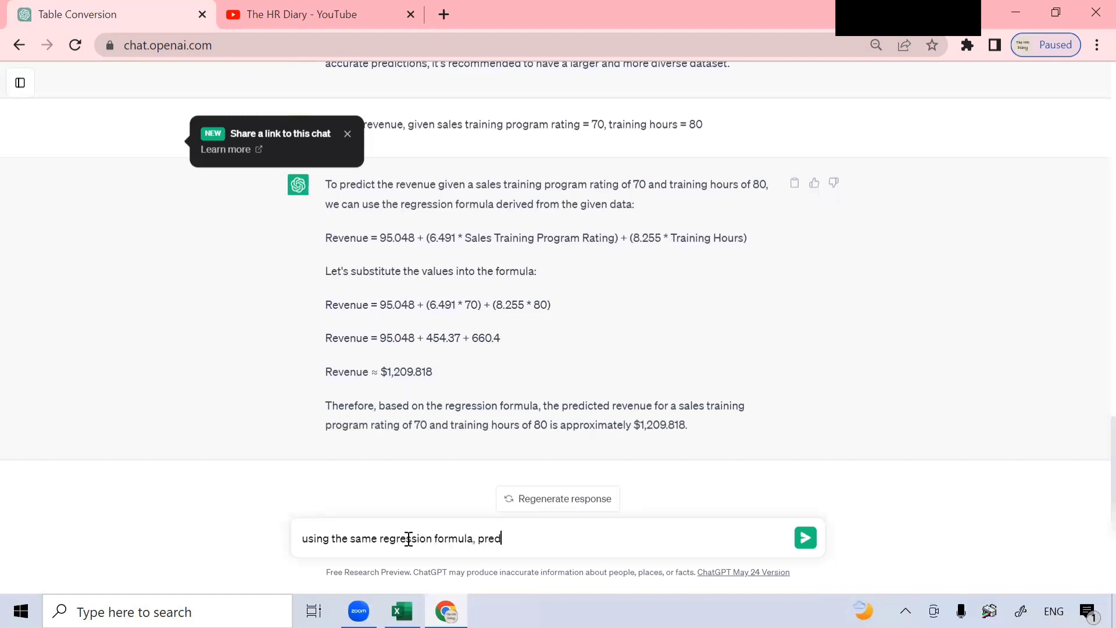
type("ict the increase in revenue")
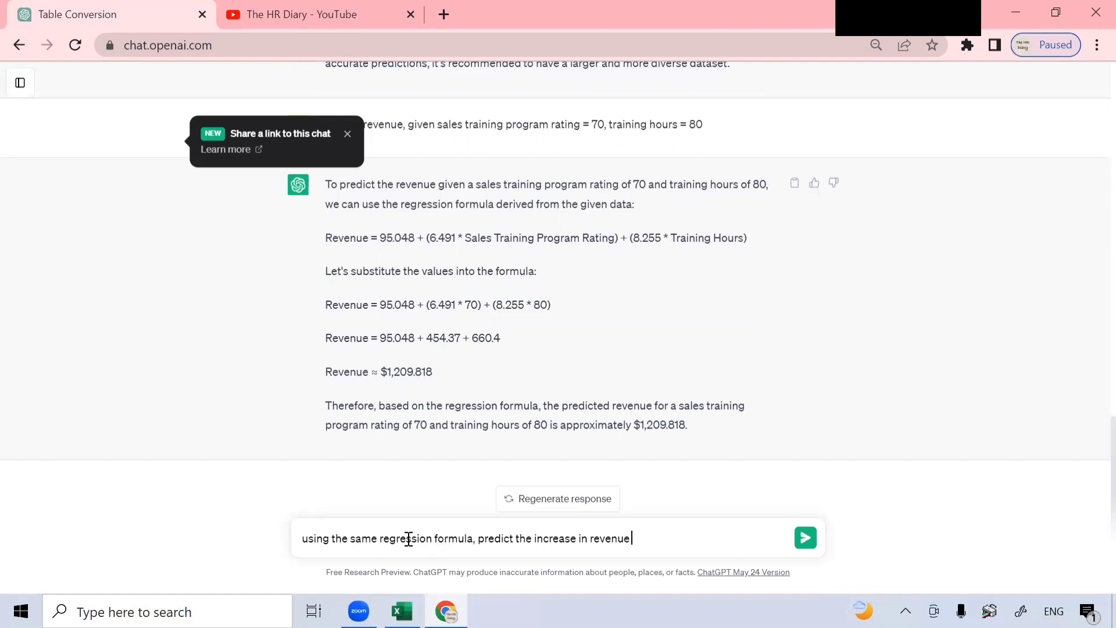
type(", for every 10% increase in")
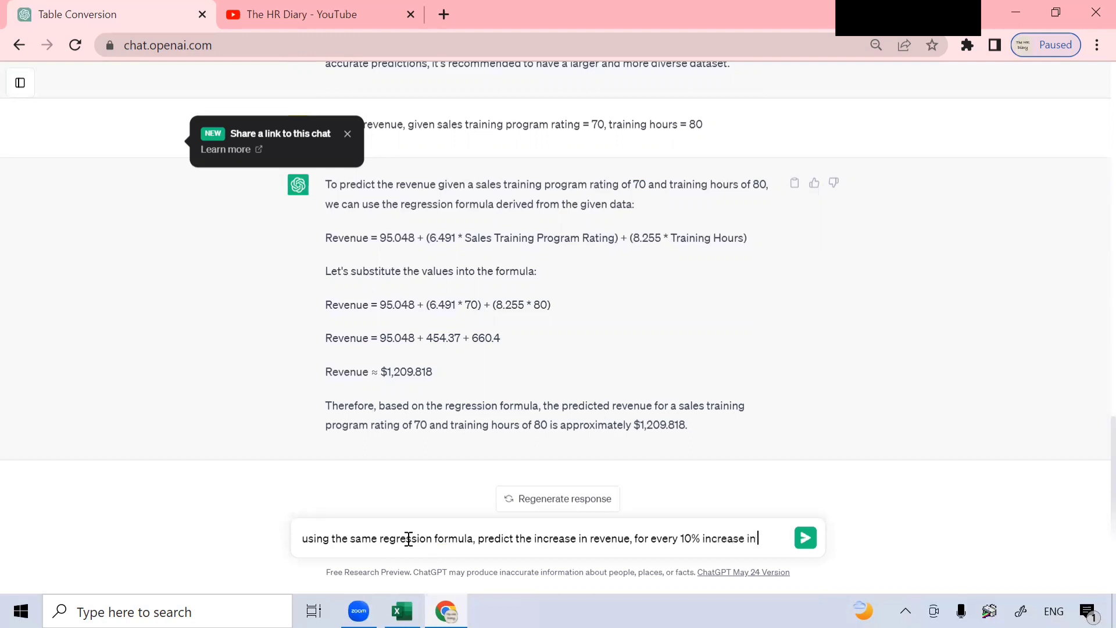
type(" sales training pr")
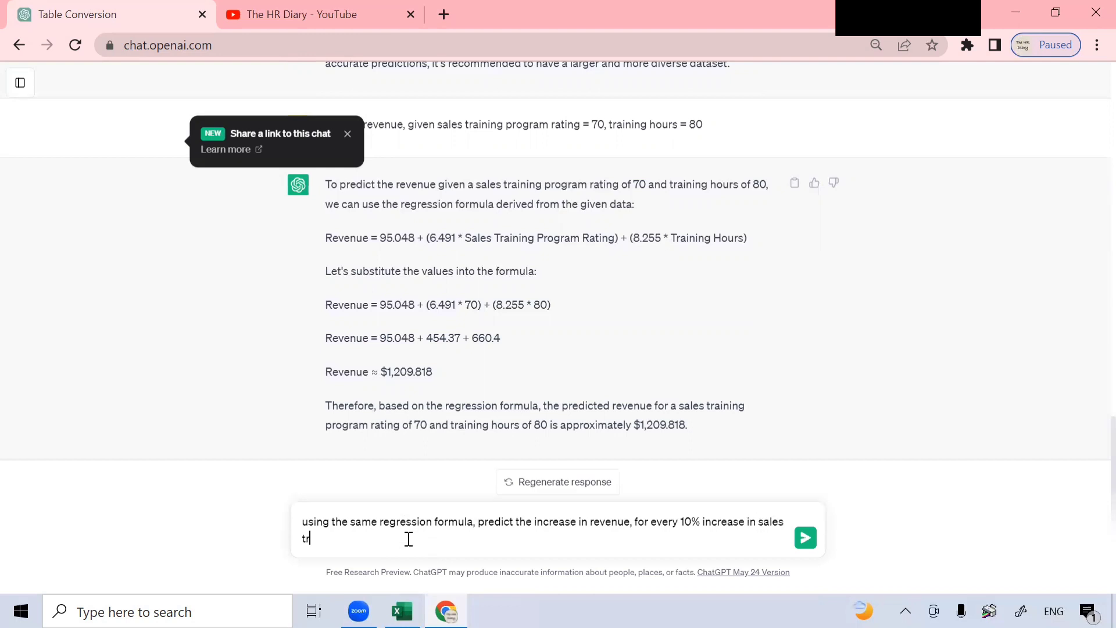
type("ogram rating")
left_click_drag(475, 521, 307, 527)
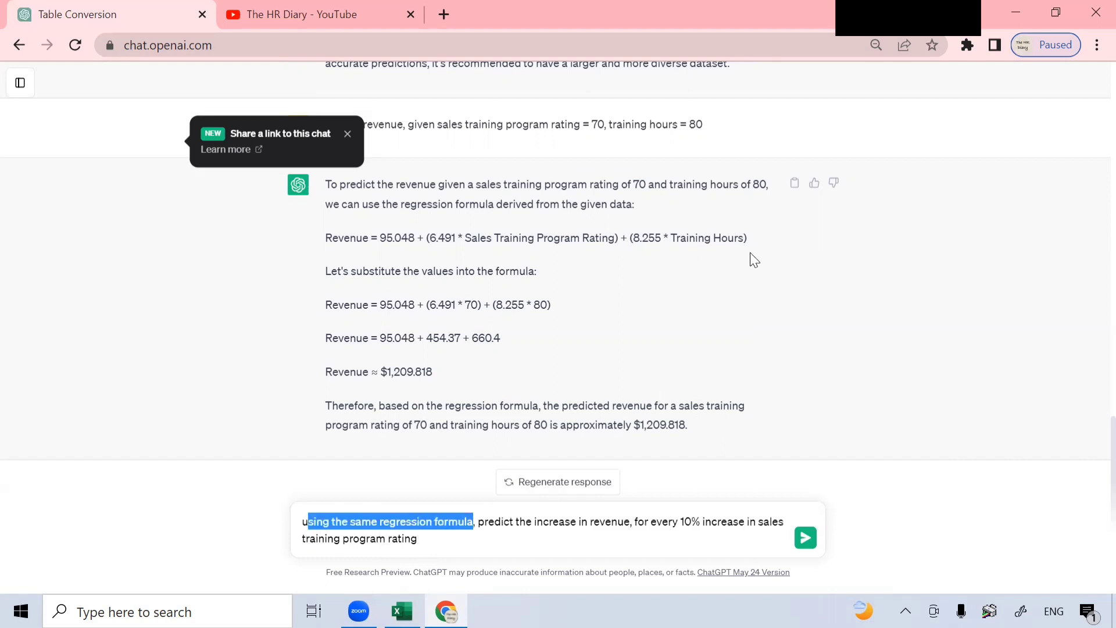
left_click_drag(748, 238, 328, 231)
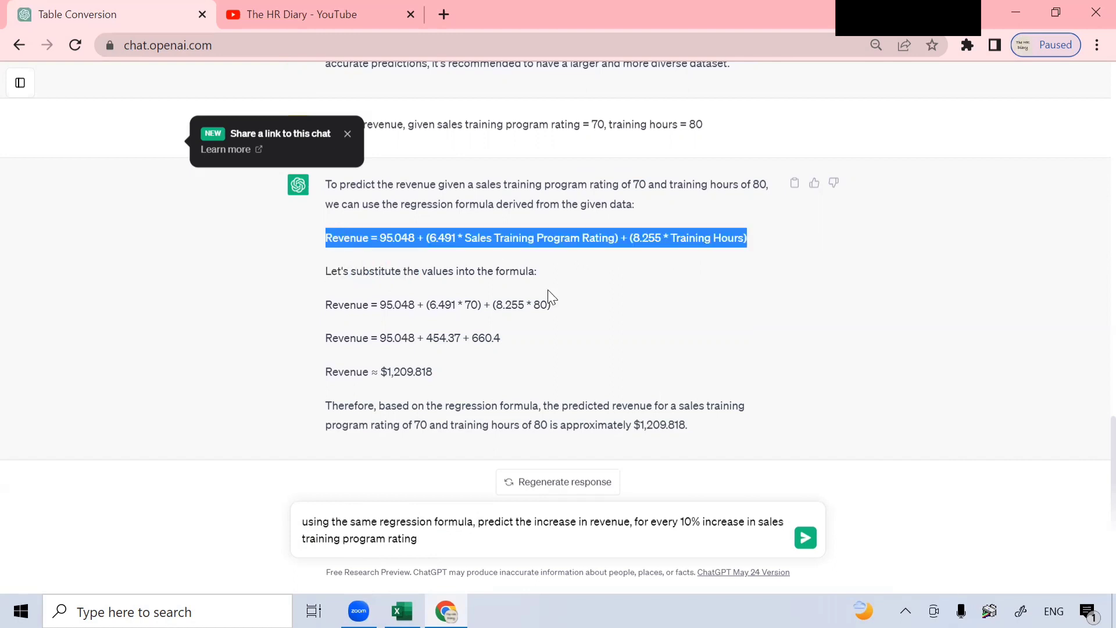
left_click(751, 343)
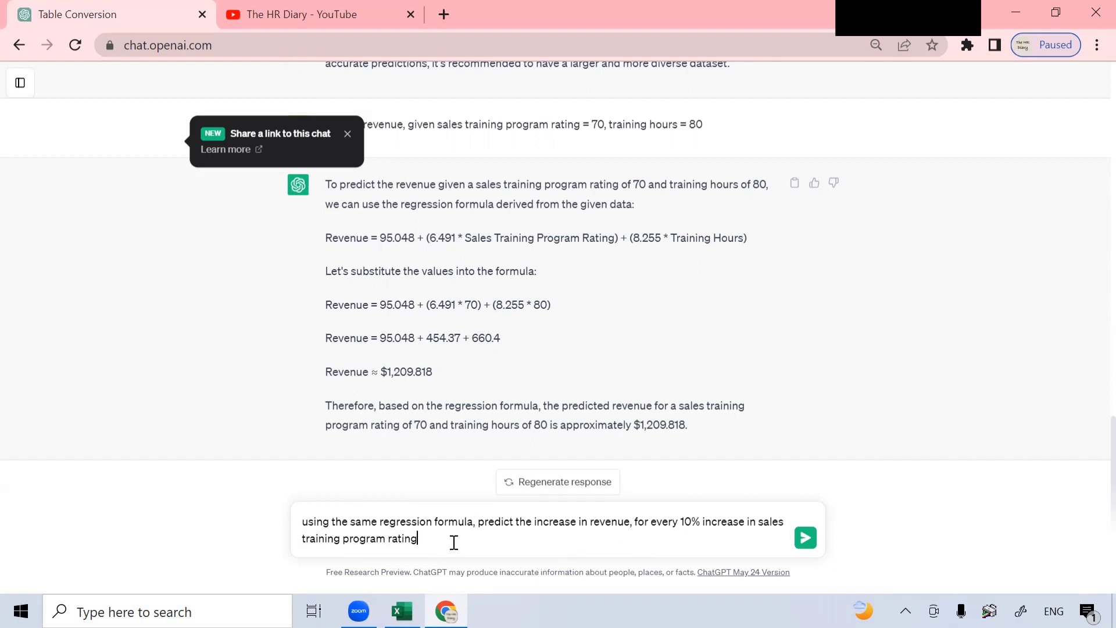
left_click(806, 539)
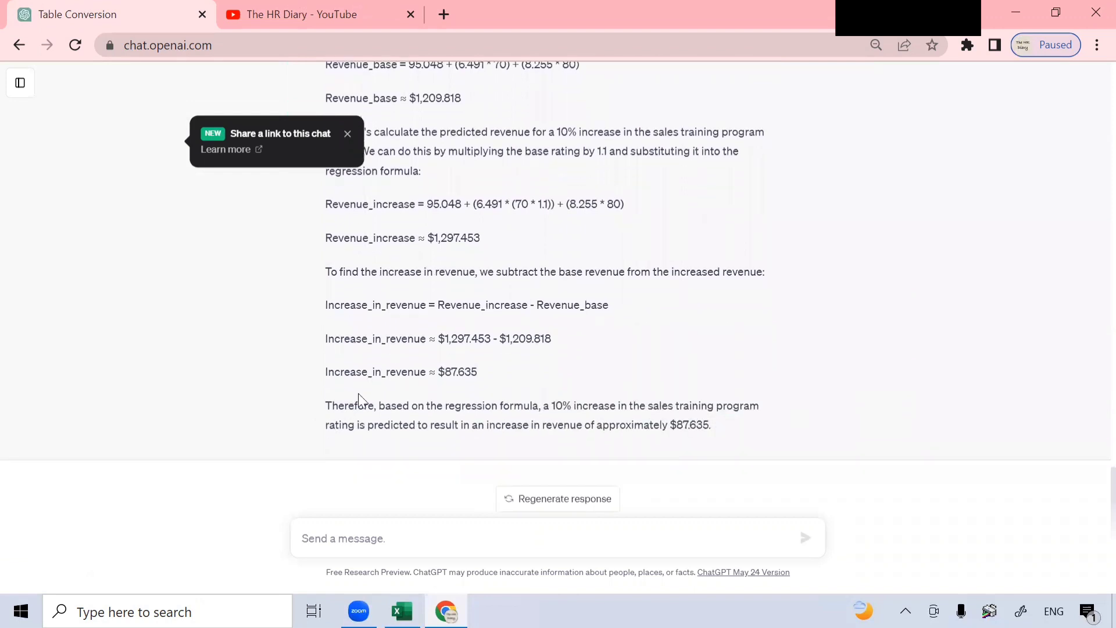
Highlight the answer's concluding sentence on the revenue increase predicted for a 10% rise in sales training program rating
left_click_drag(541, 407, 362, 423)
key("ctrl+shift+Right")
key("ctrl+shift+Right")
key("ctrl+shift+Right")
key("ctrl+shift+Right")
key("ctrl+shift+Right")
key("ctrl+shift+Right")
key("ctrl+shift+Right")
key("ctrl+shift+Right")
key("ctrl+shift+Right")
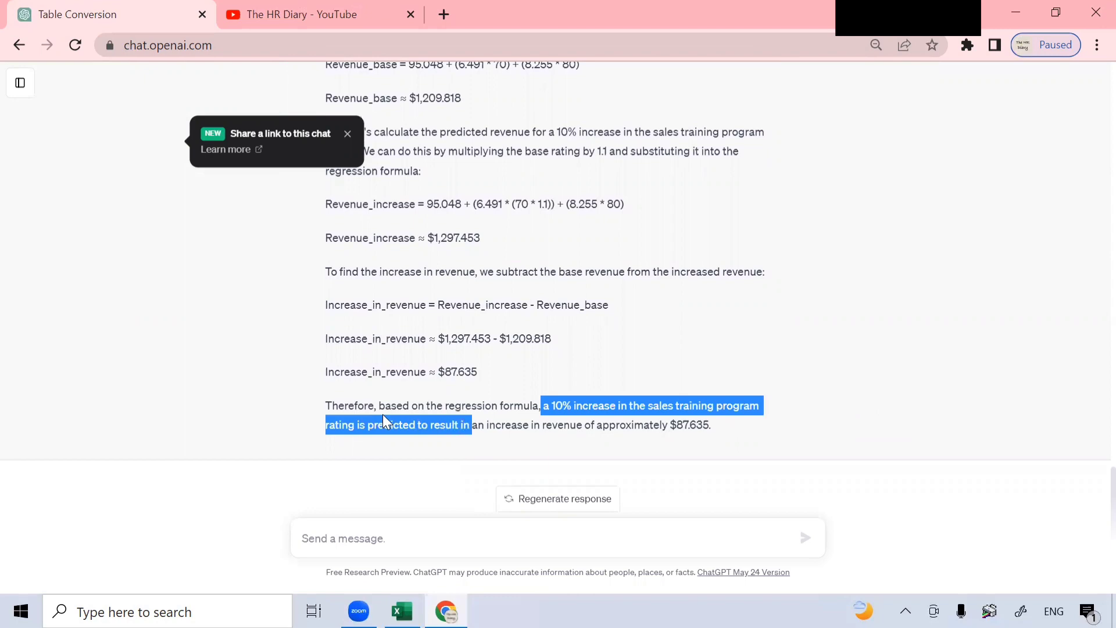
key("ctrl+shift+Right")
key("ctrl+shift+Right")
key("ctrl+shift+Right")
key("ctrl+shift+Right")
key("ctrl+shift+Right")
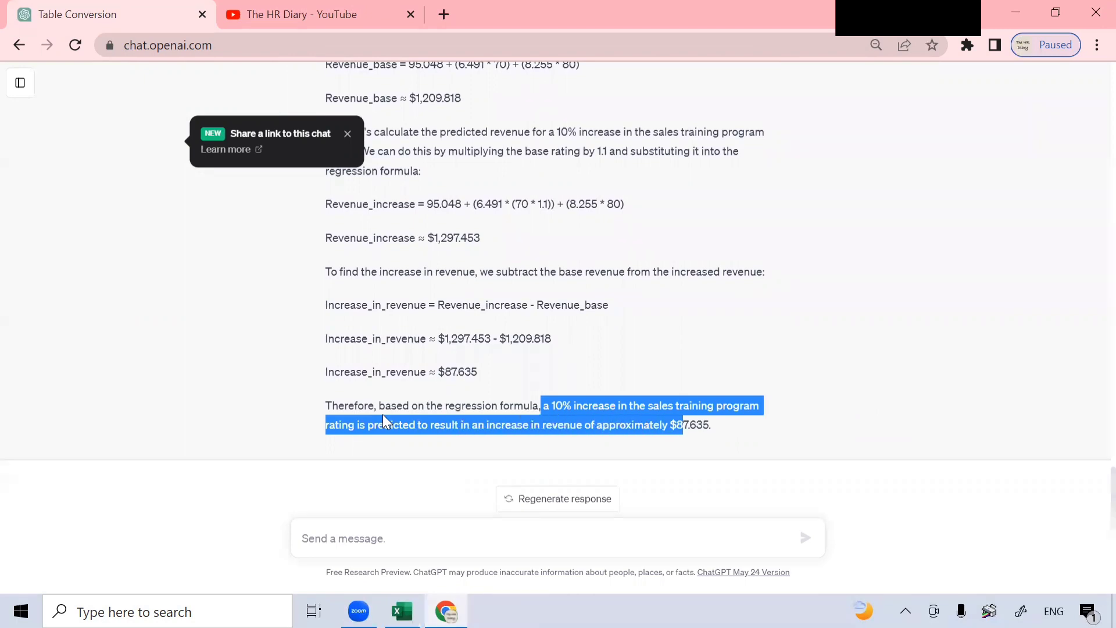
Review the answer from the regression formula through the base and increased revenue calculations to the conclusion
scroll(776, 315, "up", 6)
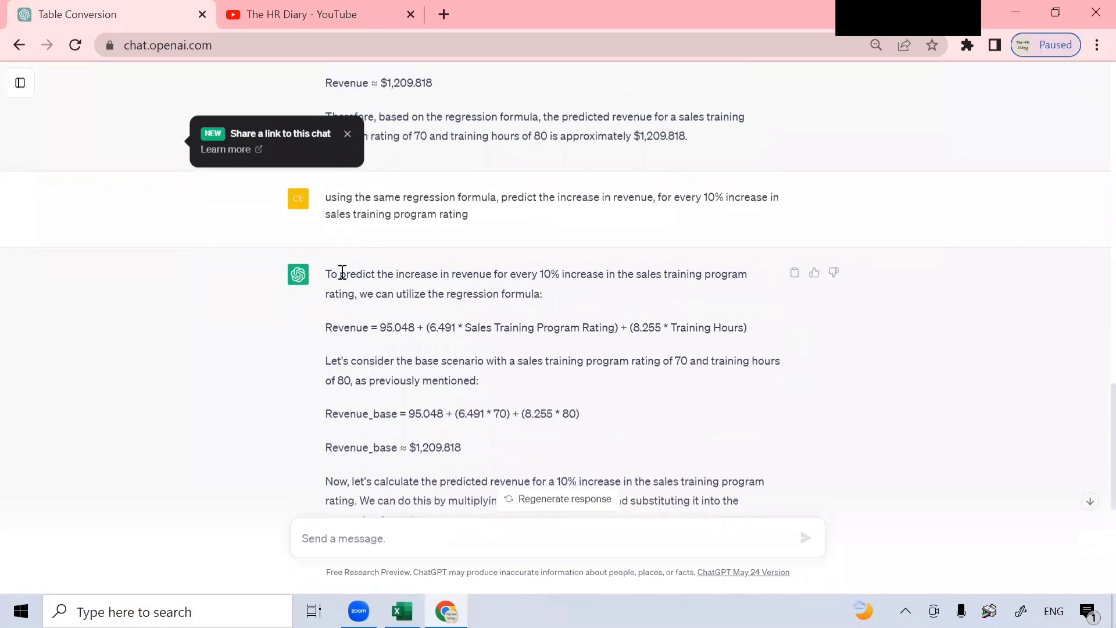
scroll(382, 312, "down", 6)
scroll(536, 378, "up", 6)
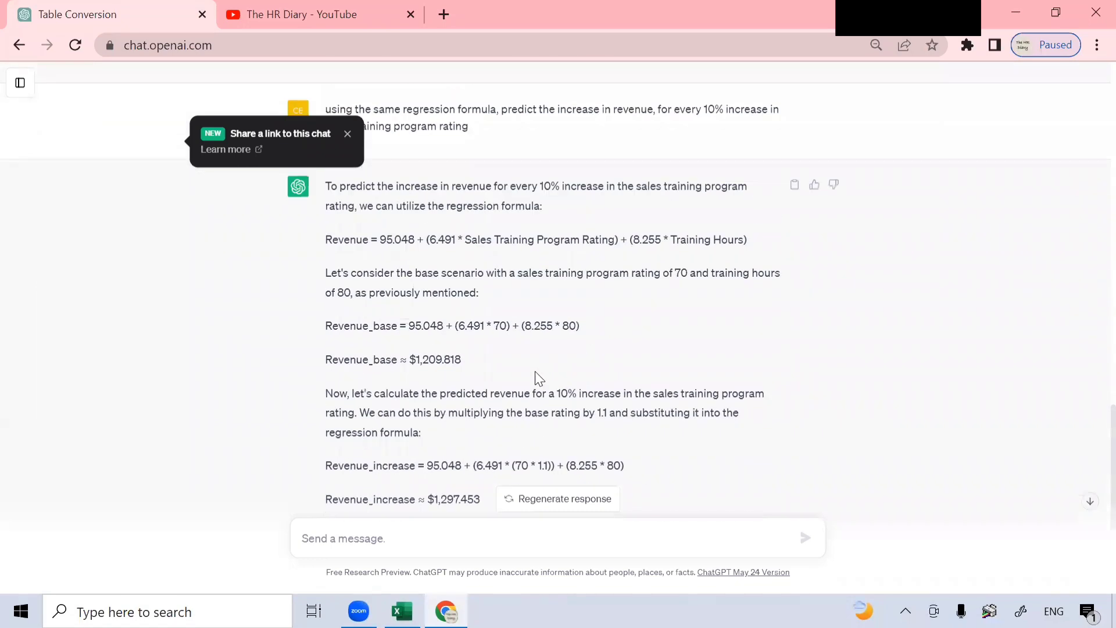
left_click_drag(323, 329, 728, 329)
scroll(548, 346, "down", 6)
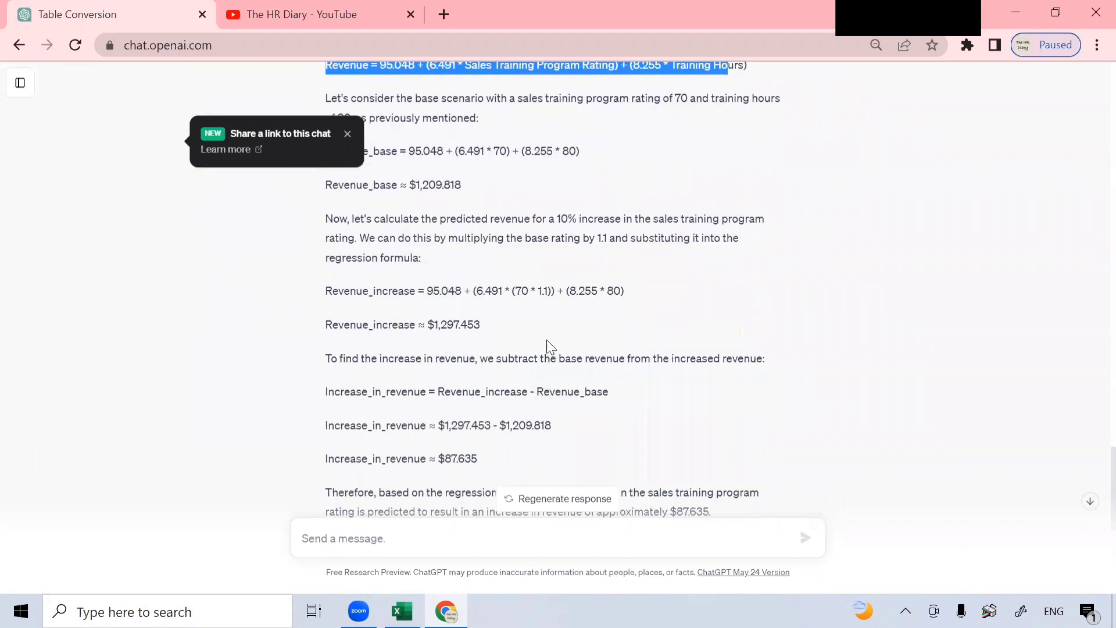
left_click_drag(711, 424, 340, 407)
left_click(742, 324)
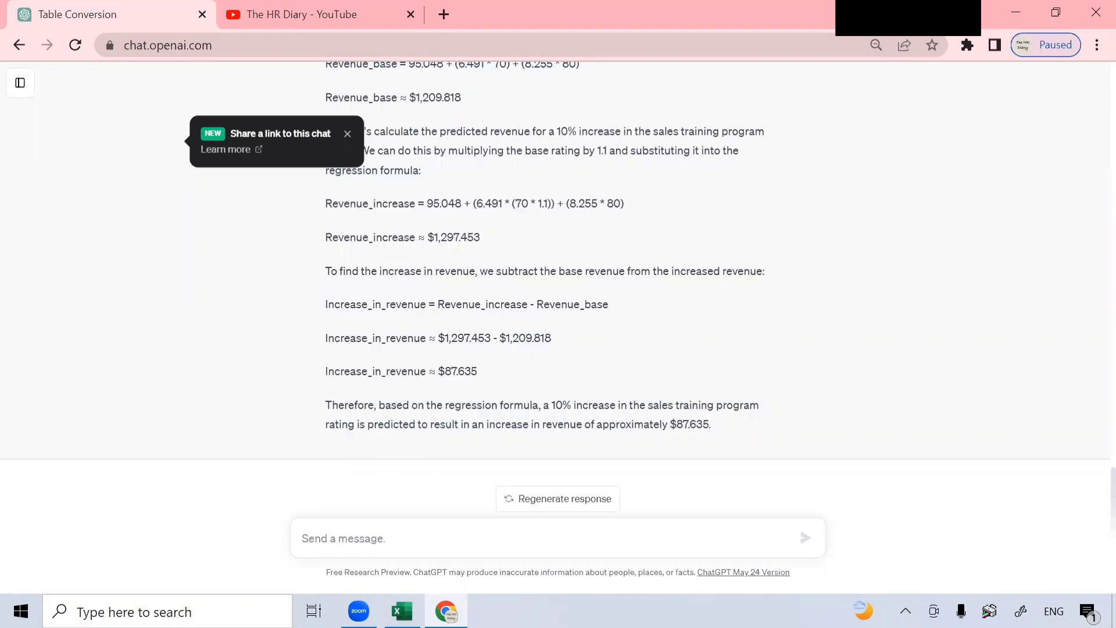
Switch to Excel and review the third task on the Welcome sheet, about a 10% increase in Training Hours
left_click(402, 611)
left_click(194, 391)
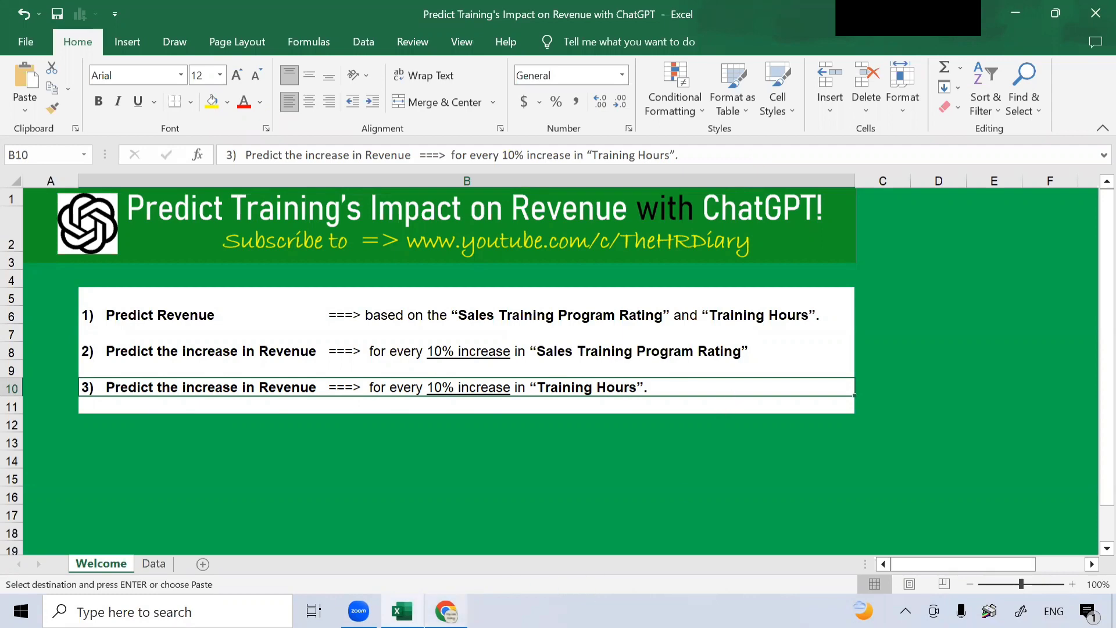
Return to ChatGPT and send "using the same regression formula, predict the increase in revenue, for every 10% increase in training hours"
left_click(446, 611)
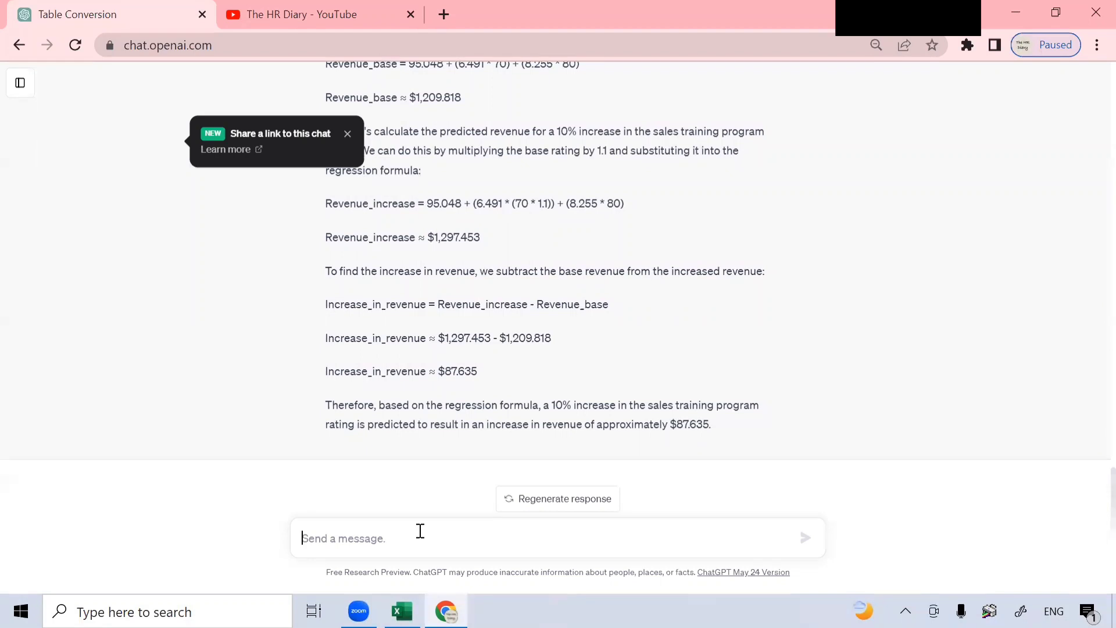
type("using")
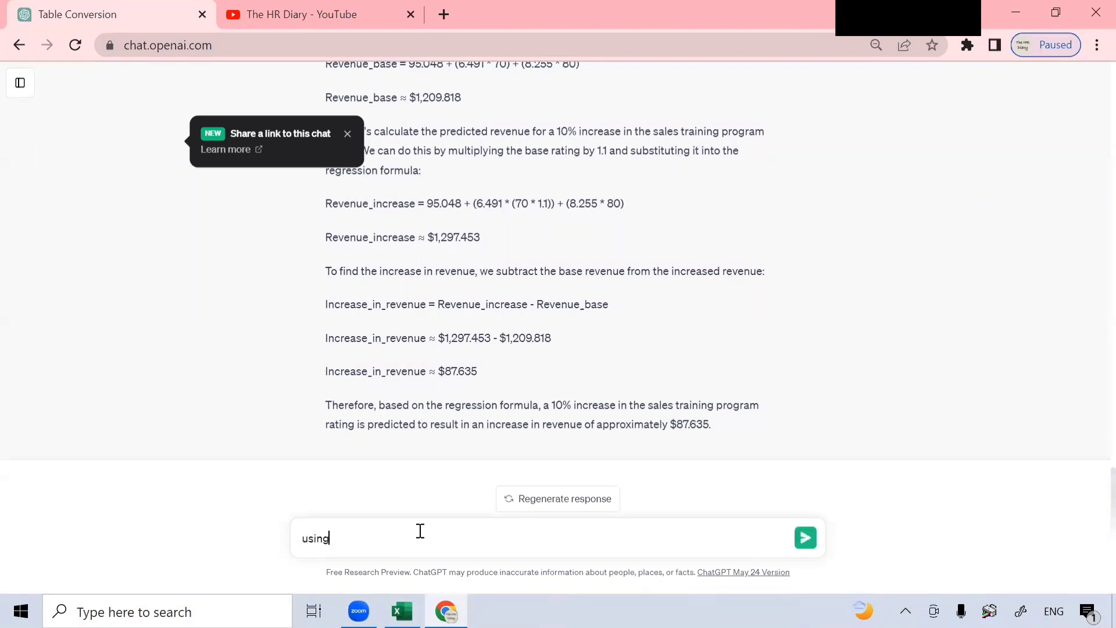
type(" the same res")
type("ression formula")
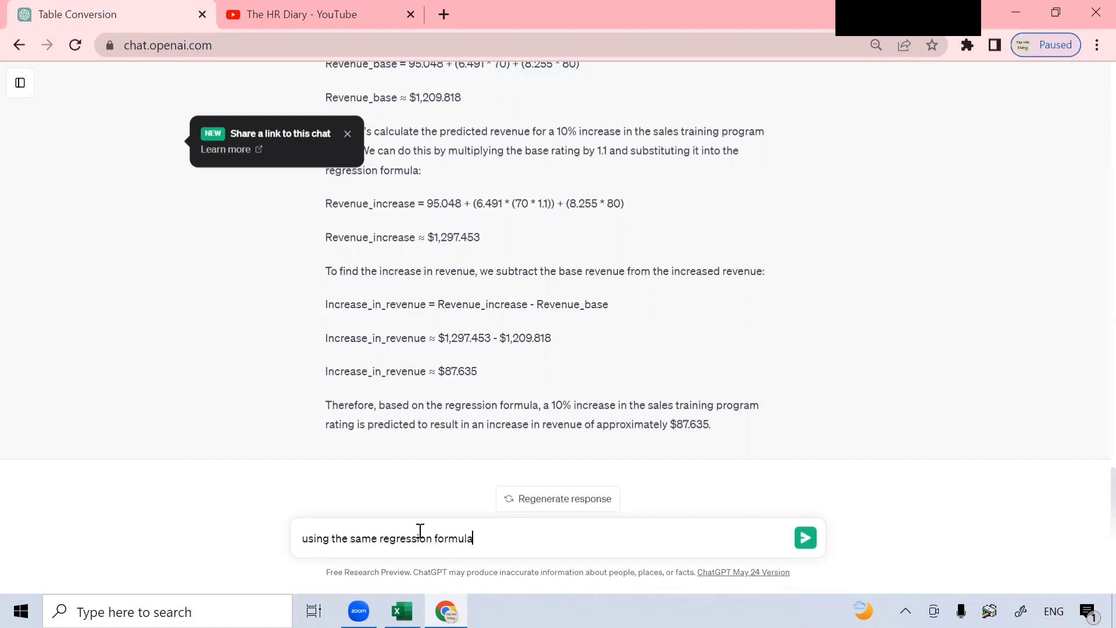
type(", predict the increase in rev")
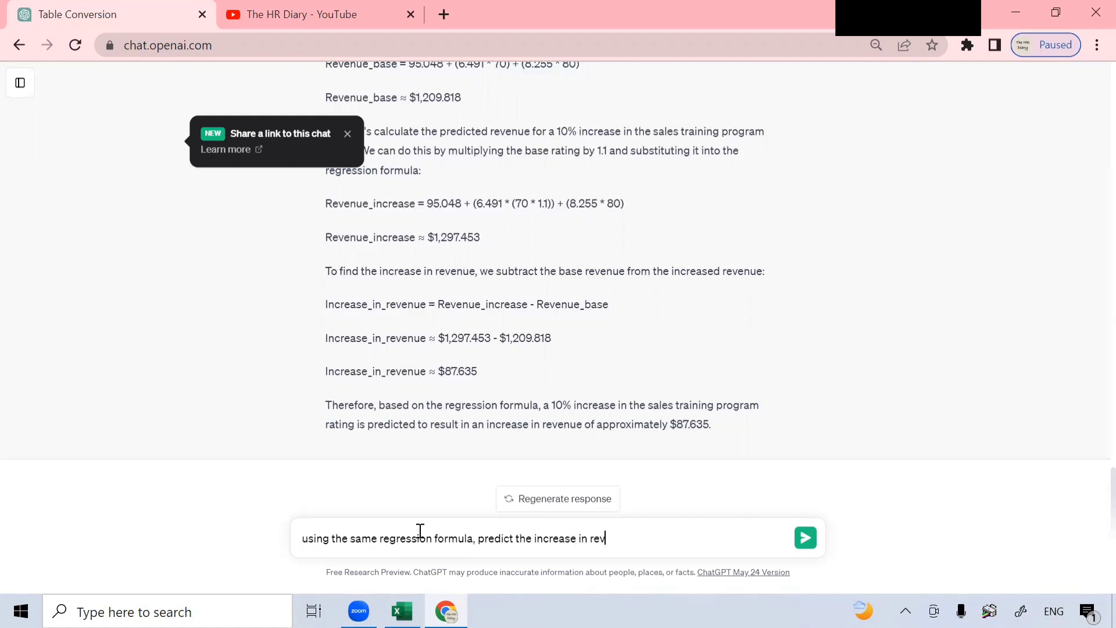
type("enue, for every 10% increase in")
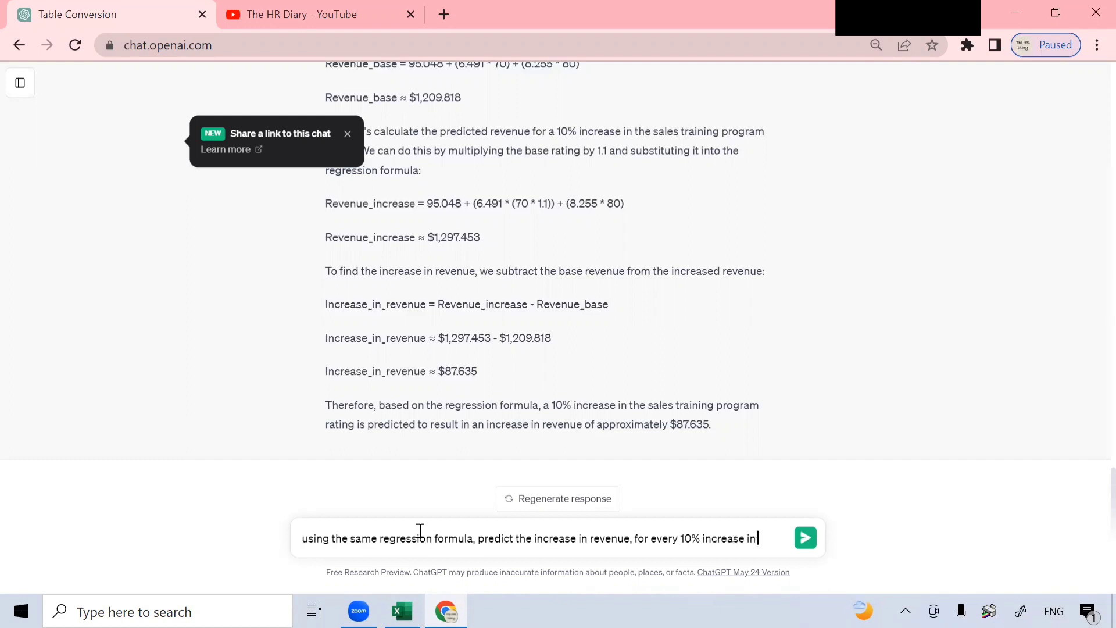
type(" training hours")
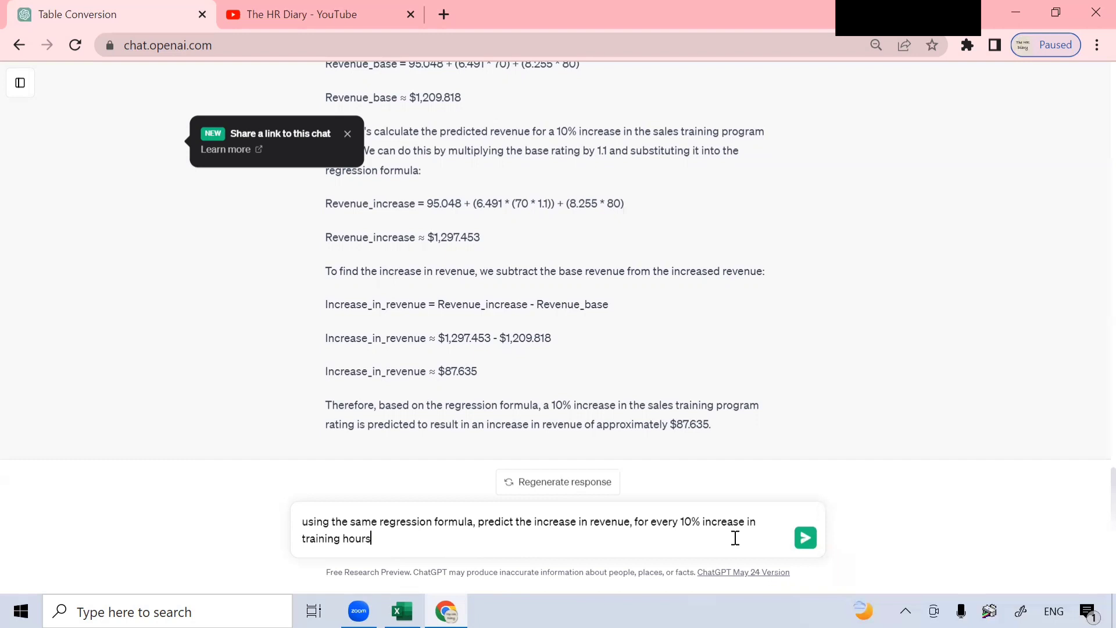
key("Return")
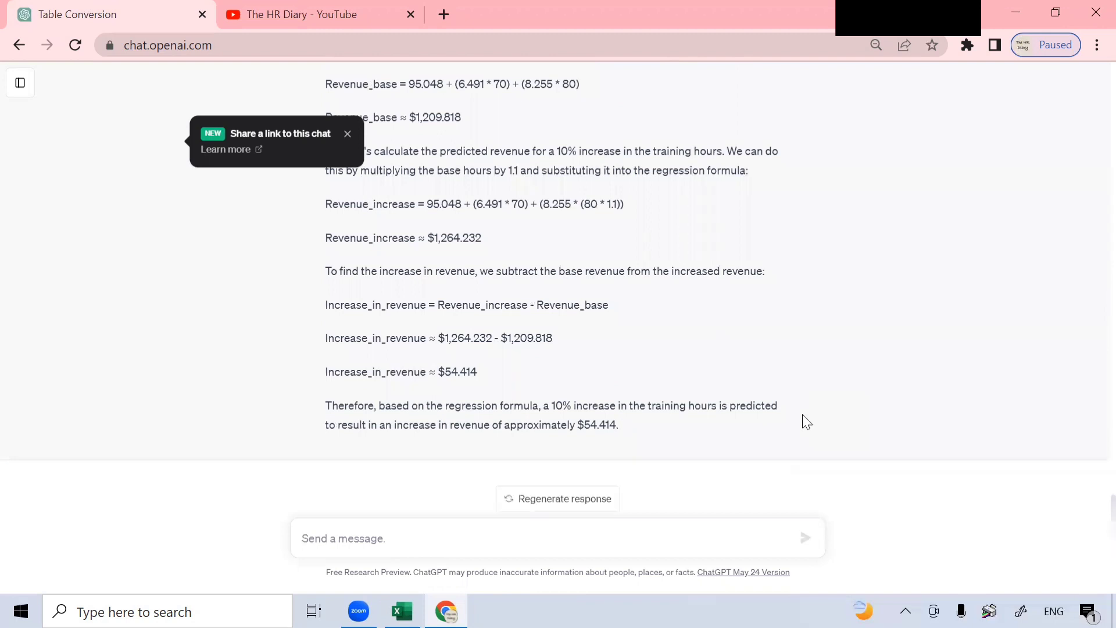
Highlight the conclusion about the revenue increase predicted for a 10% rise in training hours, then clear the highlight
left_click_drag(375, 406, 619, 424)
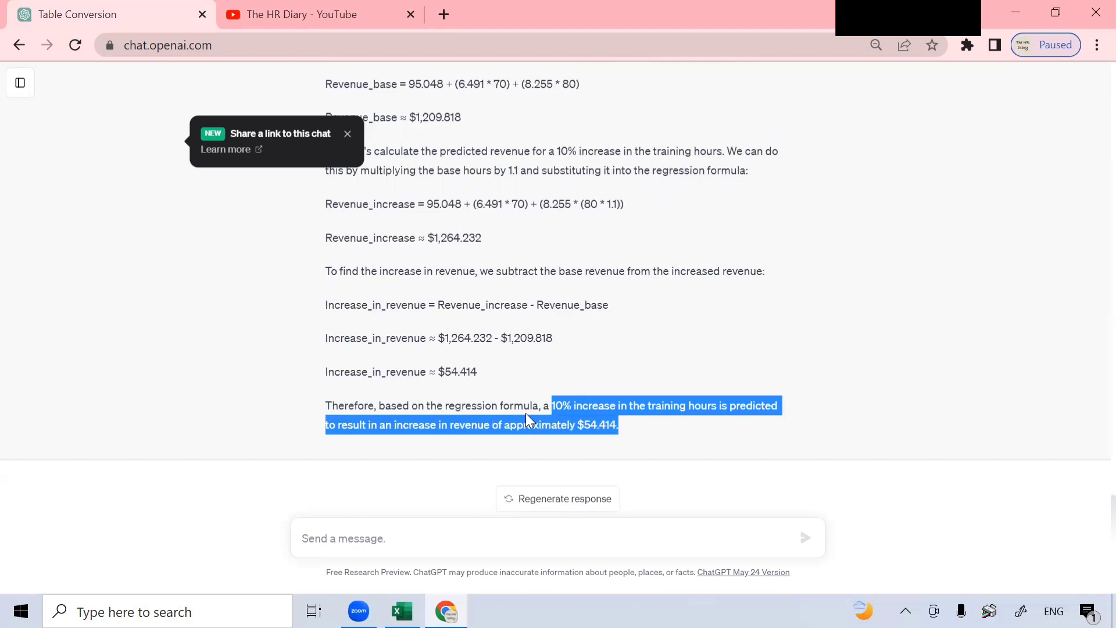
left_click(526, 414)
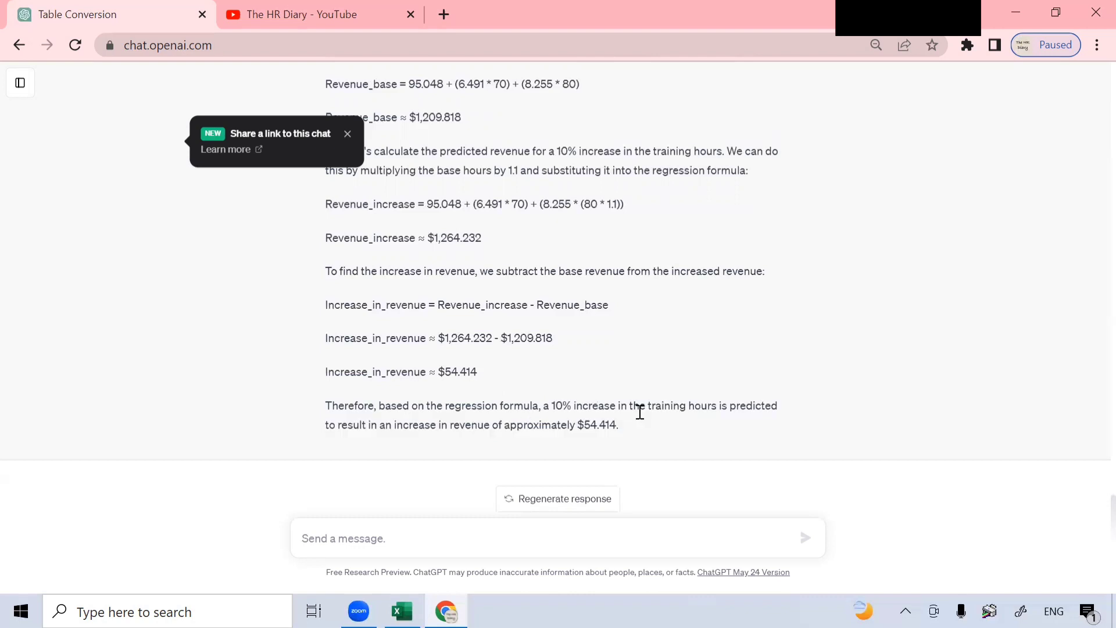
Switch to Excel and review the three prediction tasks on the Welcome sheet, moving the selection to cell B14 below them
left_click(402, 611)
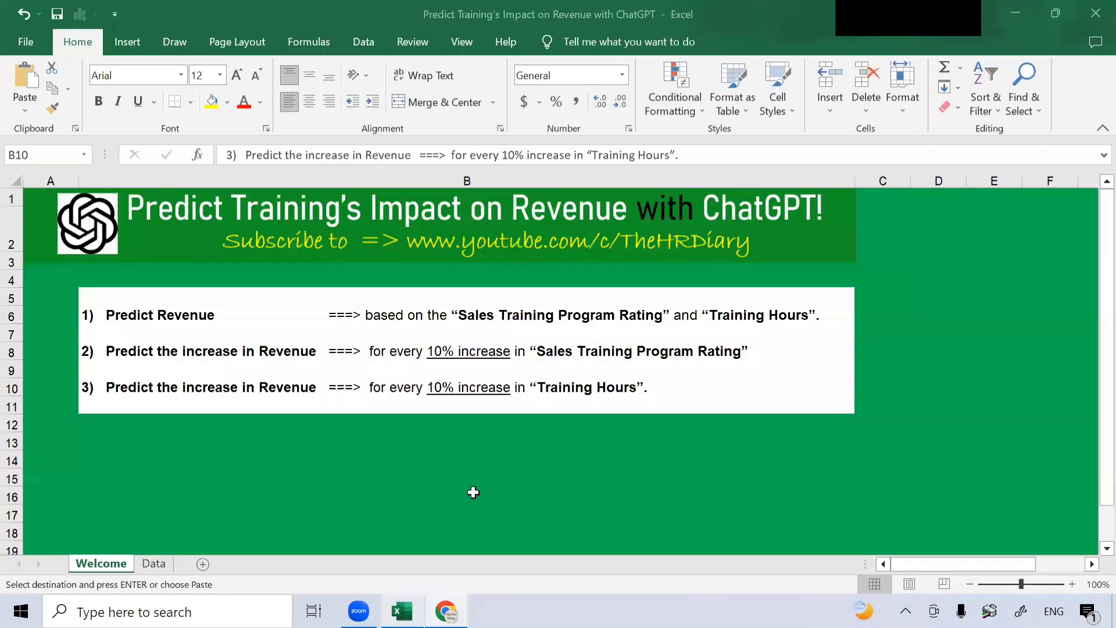
key("Down")
key("Down")
key("Down")
key("Down")
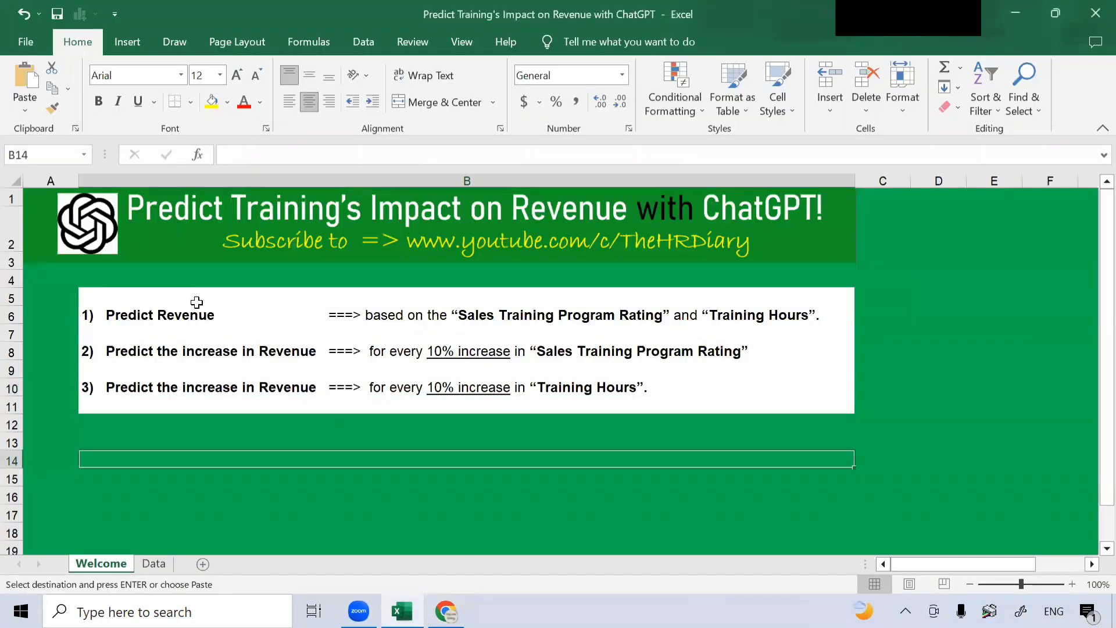